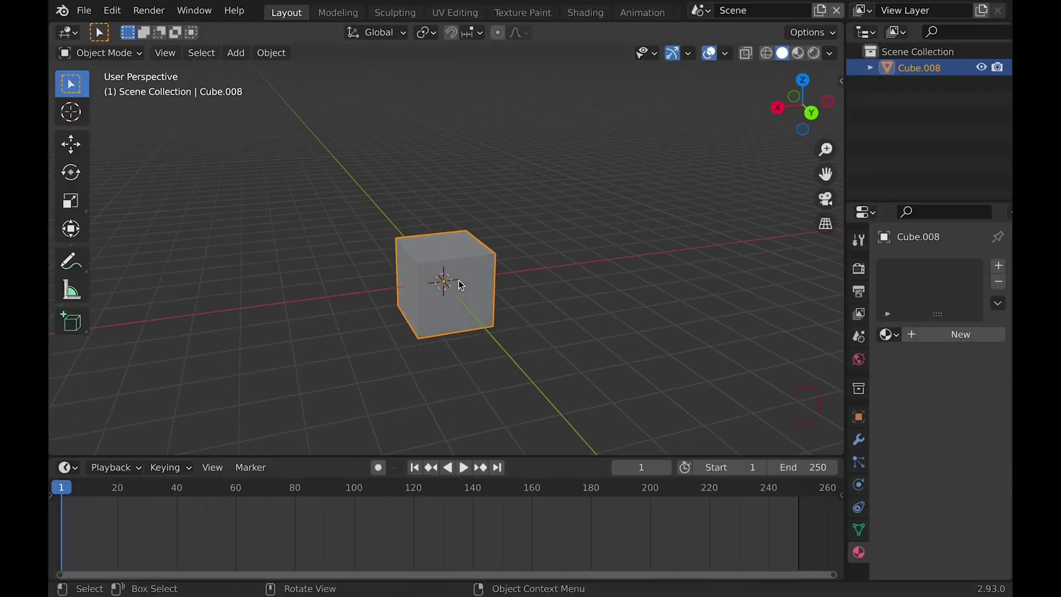
- Delete the default cube and add a mesh cylinder in its place
key(x)
click(461, 282)
key(shift+a)
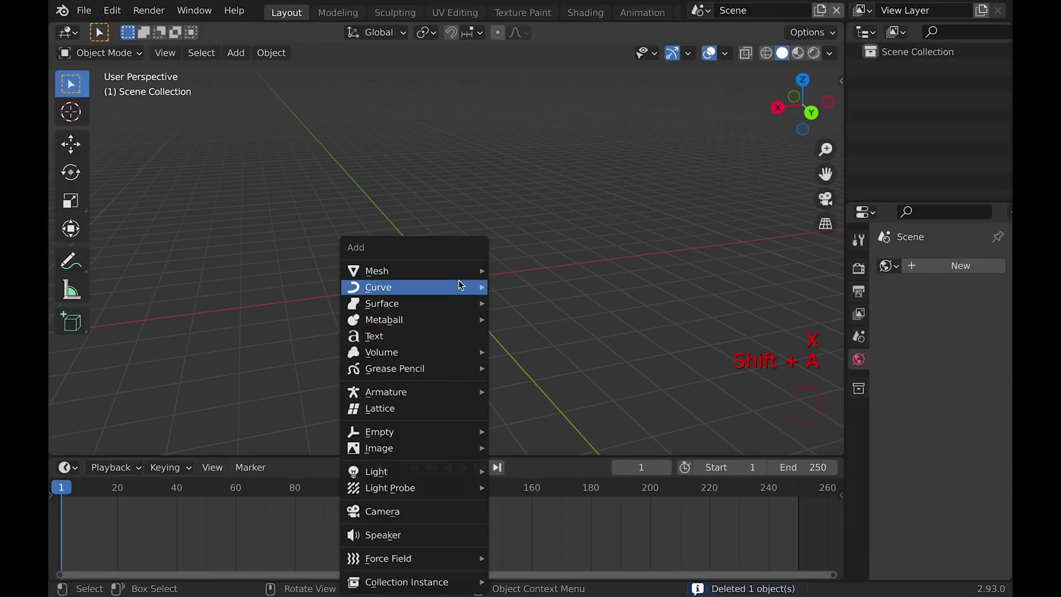
mouse_move(441, 267)
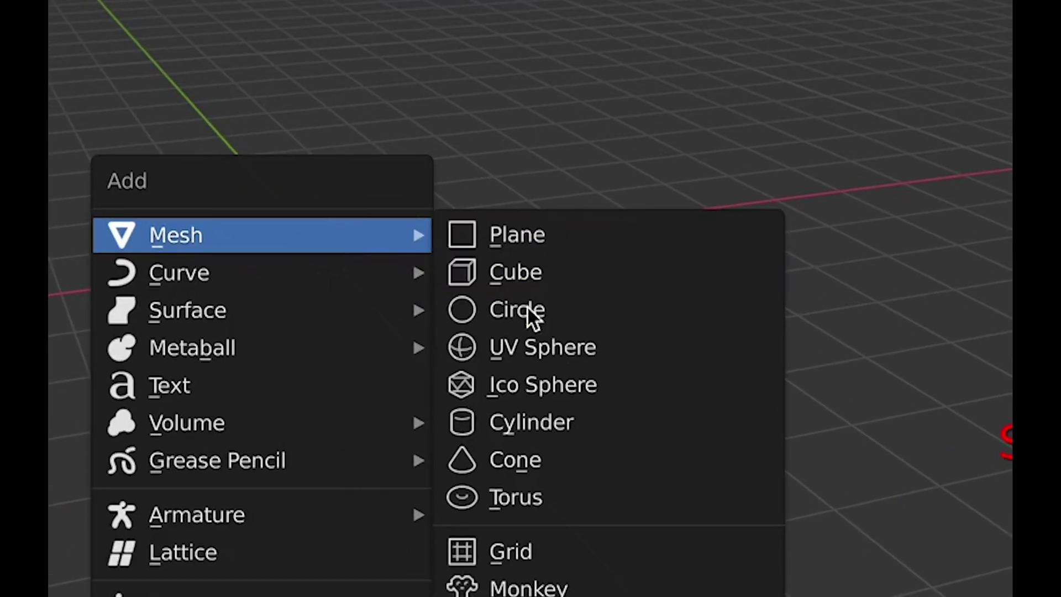
click(540, 421)
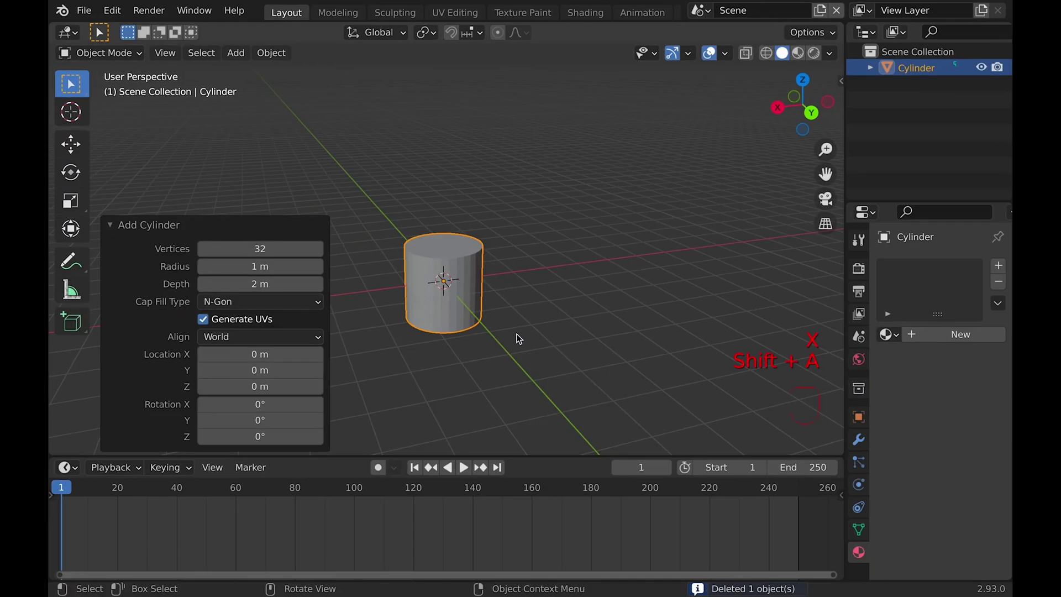
- Inset the cylinder's top face with a thickness of 0.1 m
key(Tab)
ctrl+scroll(503, 301, up, 3)
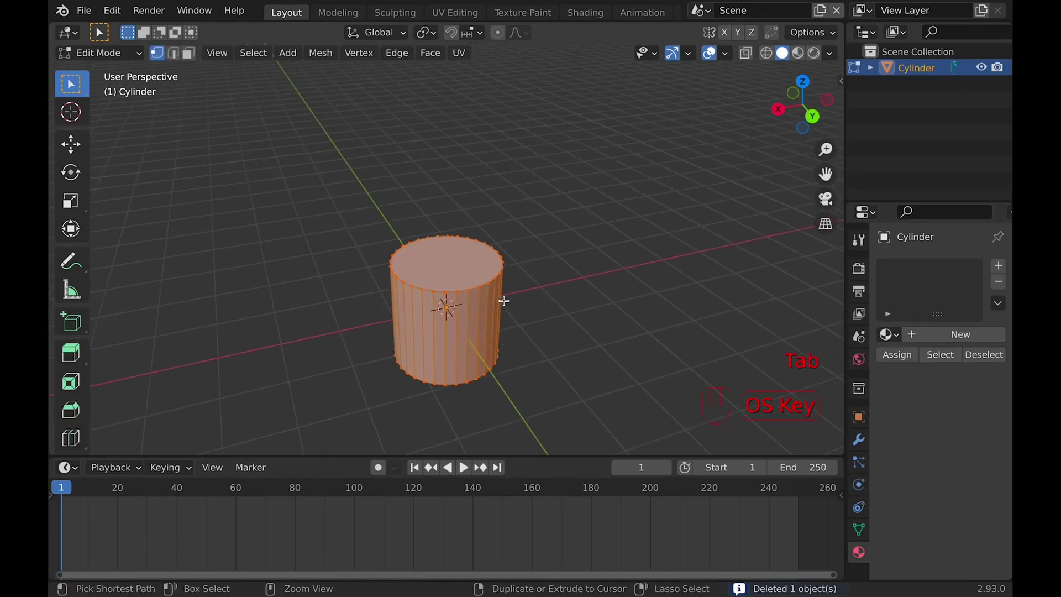
click(190, 54)
click(447, 256)
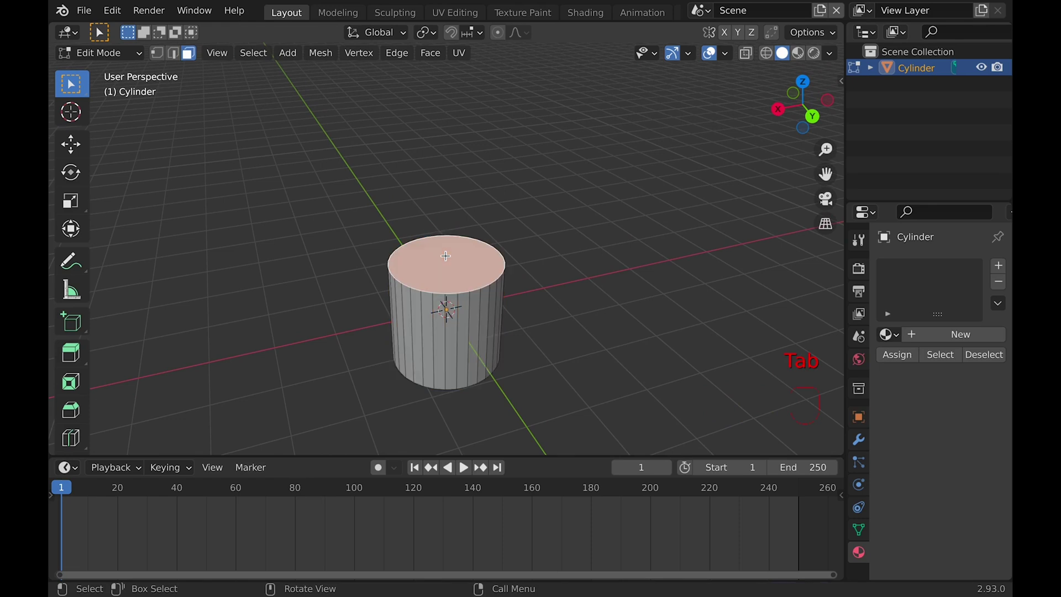
key(i)
click(451, 308)
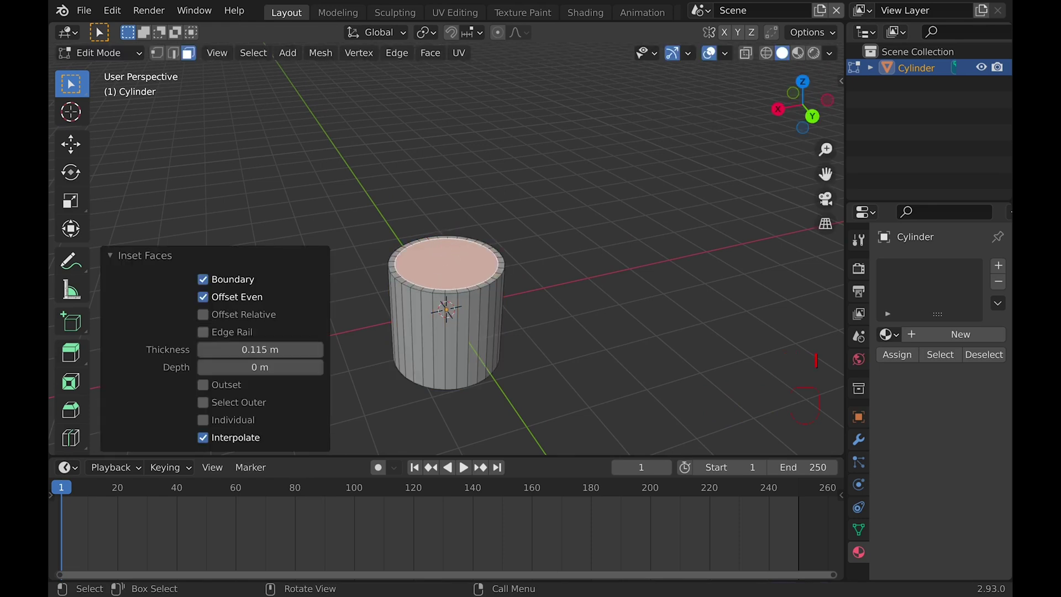
- Extrude the inset face 1.8 m down into the cylinder to hollow it out, and return to Object Mode
key(e)
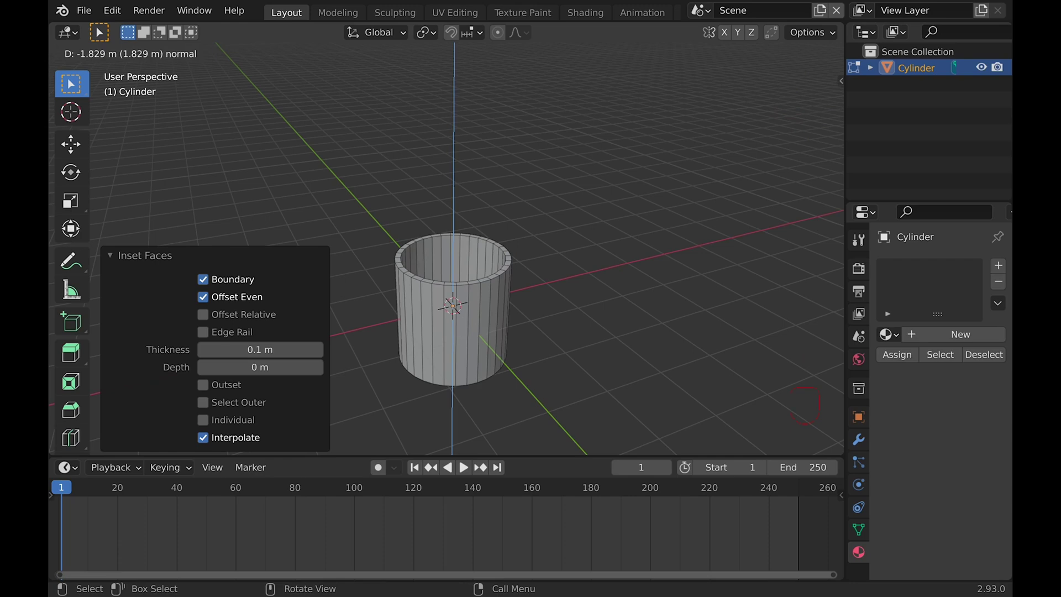
text(1.8-)
key(Return)
middle_drag(459, 335, 459, 336)
key(Tab)
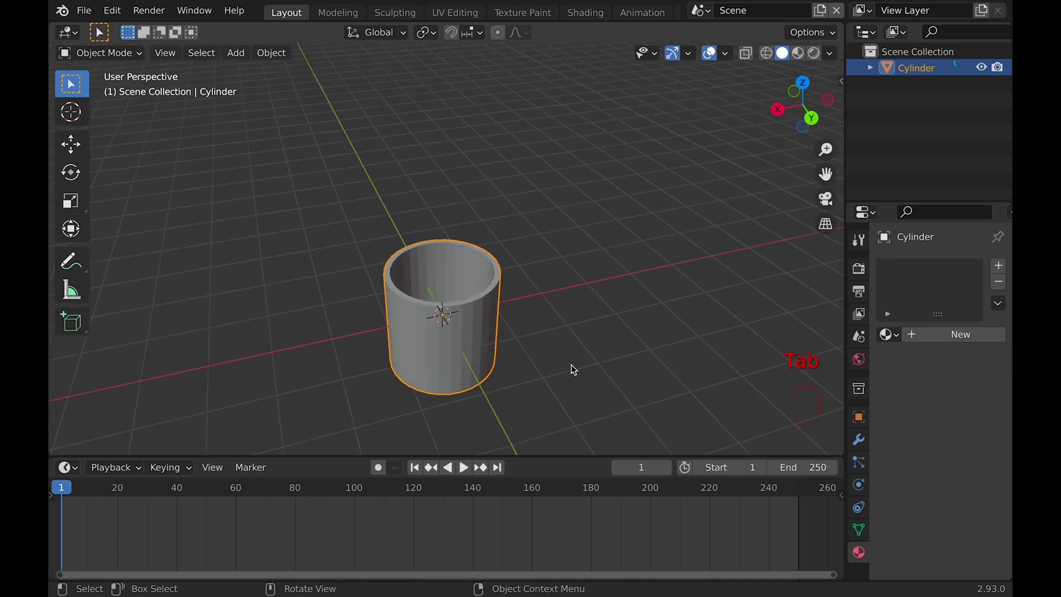
- Shade the hollow cylinder smooth and enable Auto Smooth for its normals at 30°
right_click(466, 339)
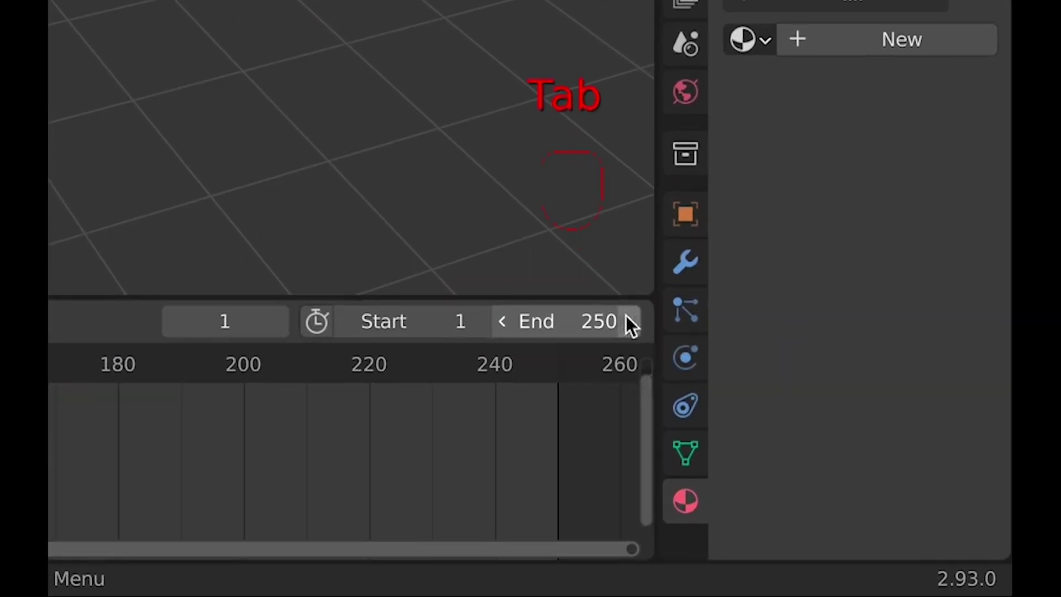
click(859, 529)
scroll(663, 266, down, 7)
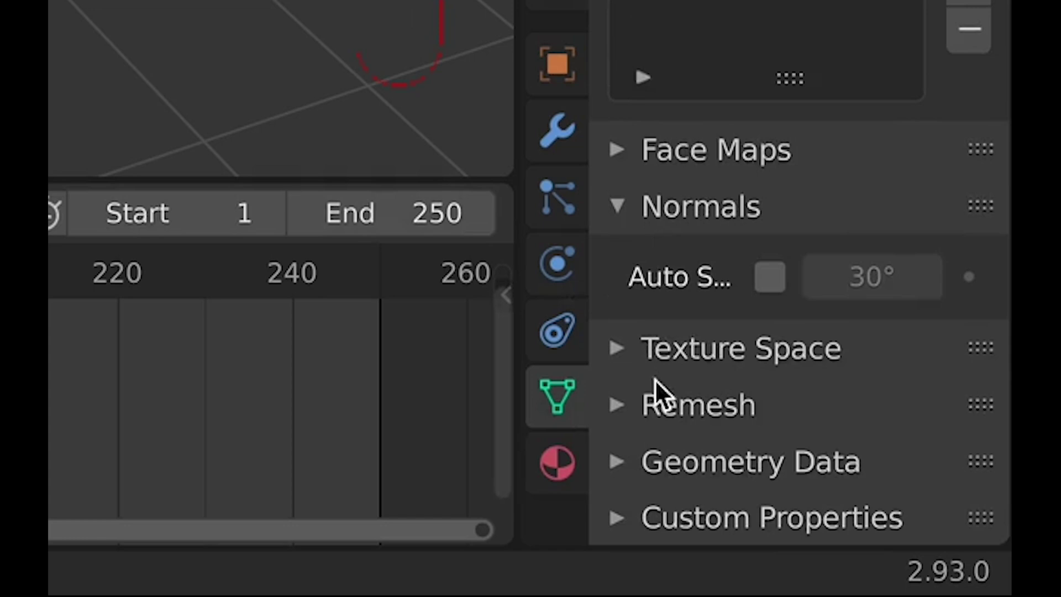
click(770, 276)
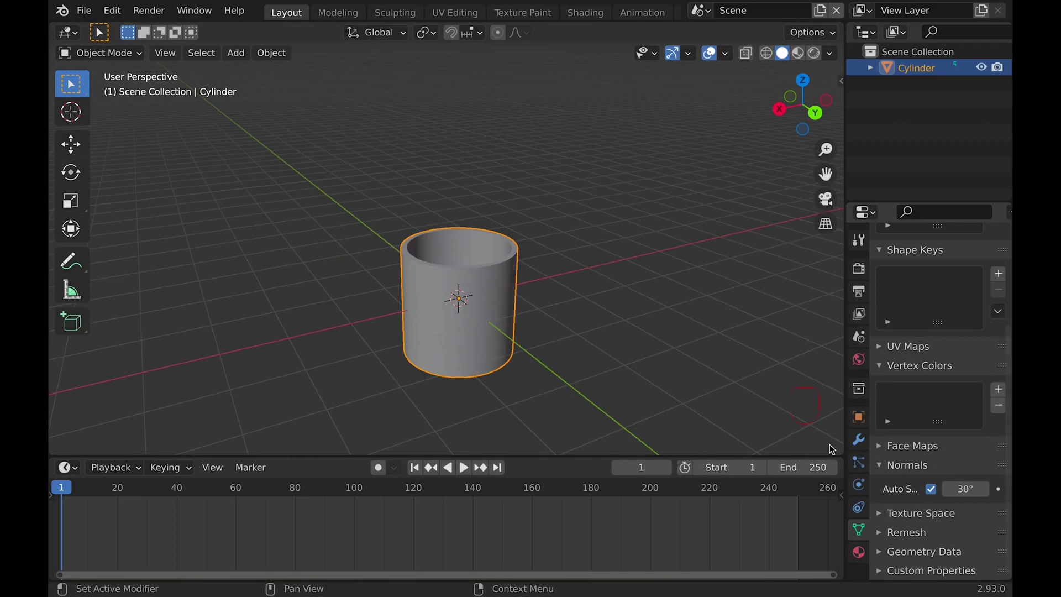
- Add Collision physics to the cylinder and set its particle damping to about 0.825
middle_drag(760, 388, 495, 331)
click(858, 440)
click(859, 487)
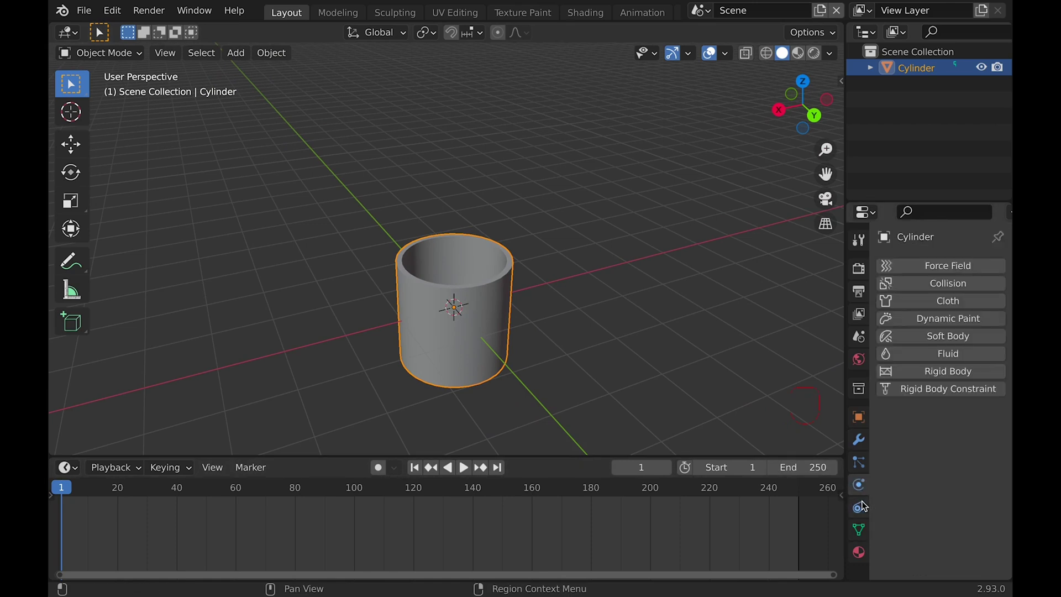
click(927, 283)
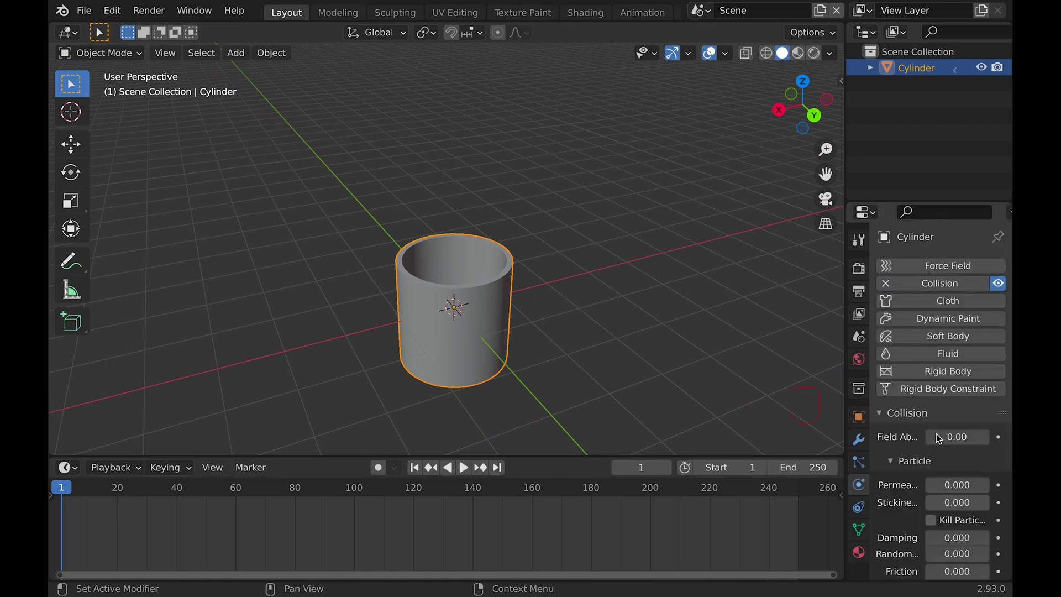
scroll(947, 521, down, 1)
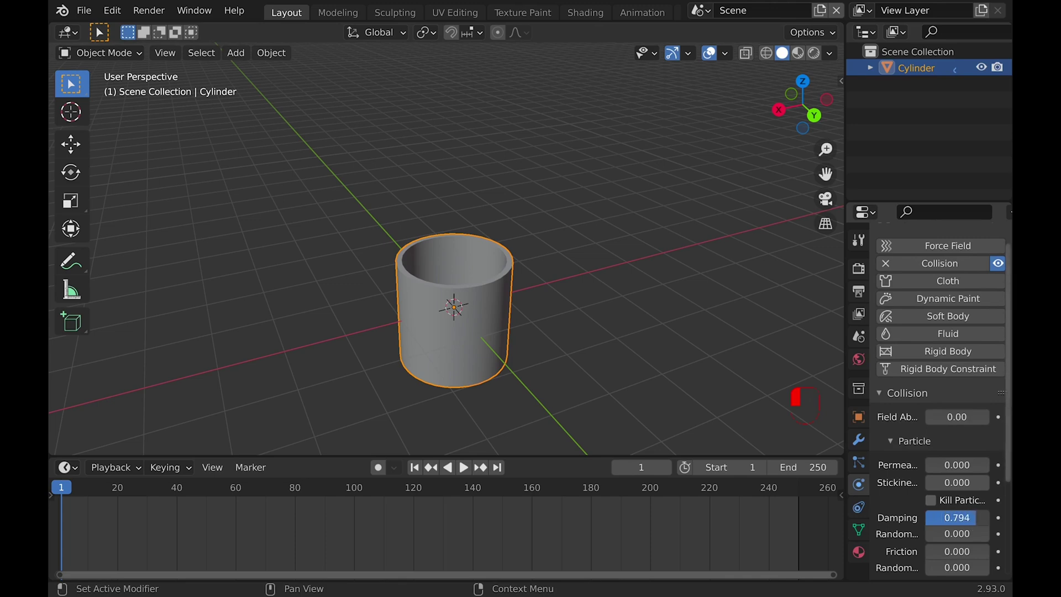
- Add a UV sphere and move it 2.5 m up along Z above the cylinder
middle_drag(410, 289, 420, 304)
key(alt+a)
key(shift+a)
mouse_move(501, 272)
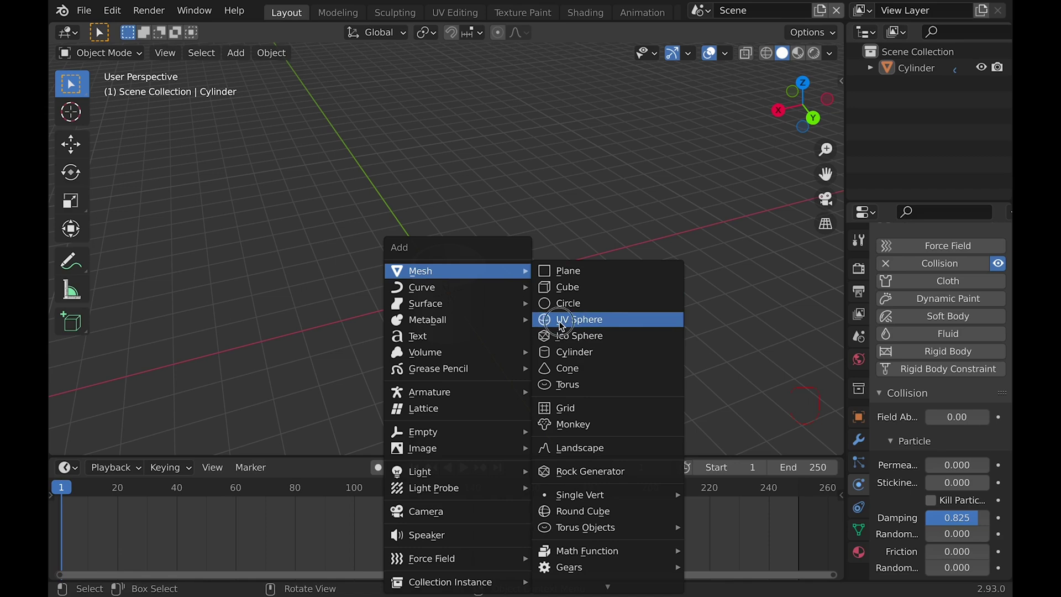
click(561, 320)
middle_drag(524, 344, 523, 344)
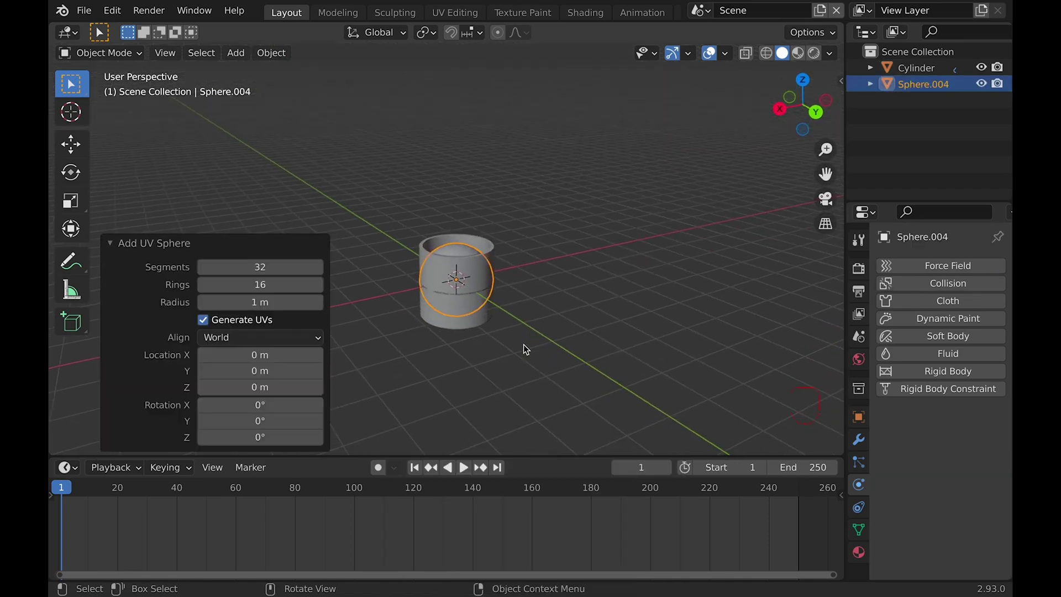
key(g)
key(z)
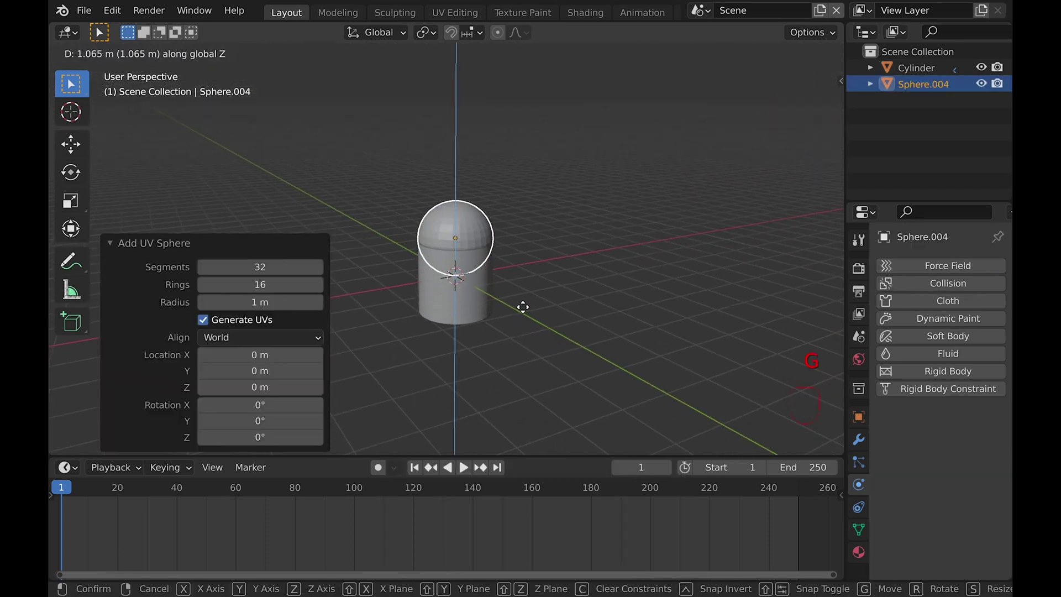
text(2.5)
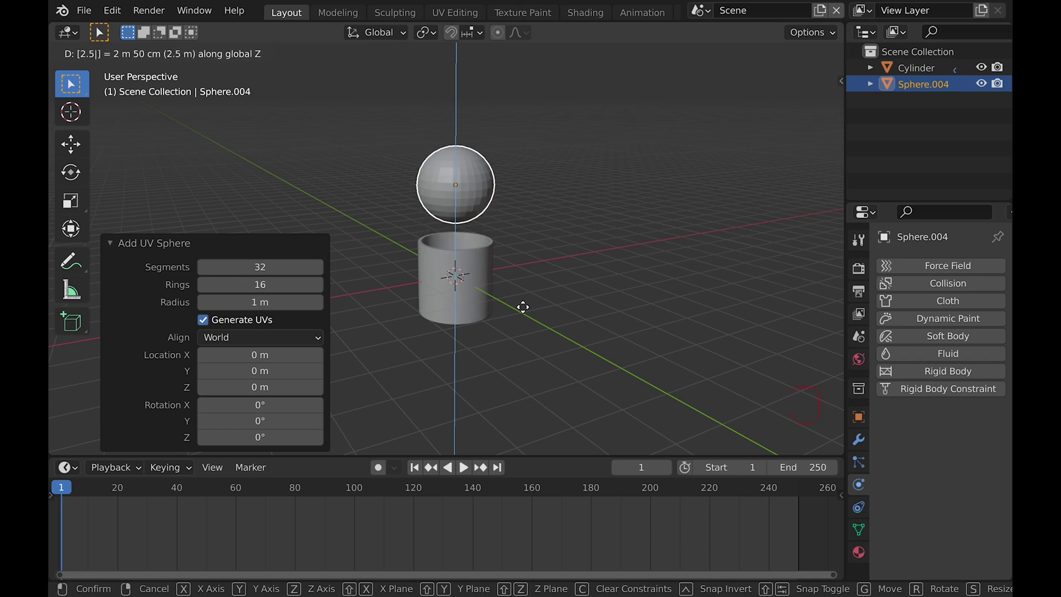
key(Return)
- Scale the sphere down to 0.4 and shade it smooth
key(s)
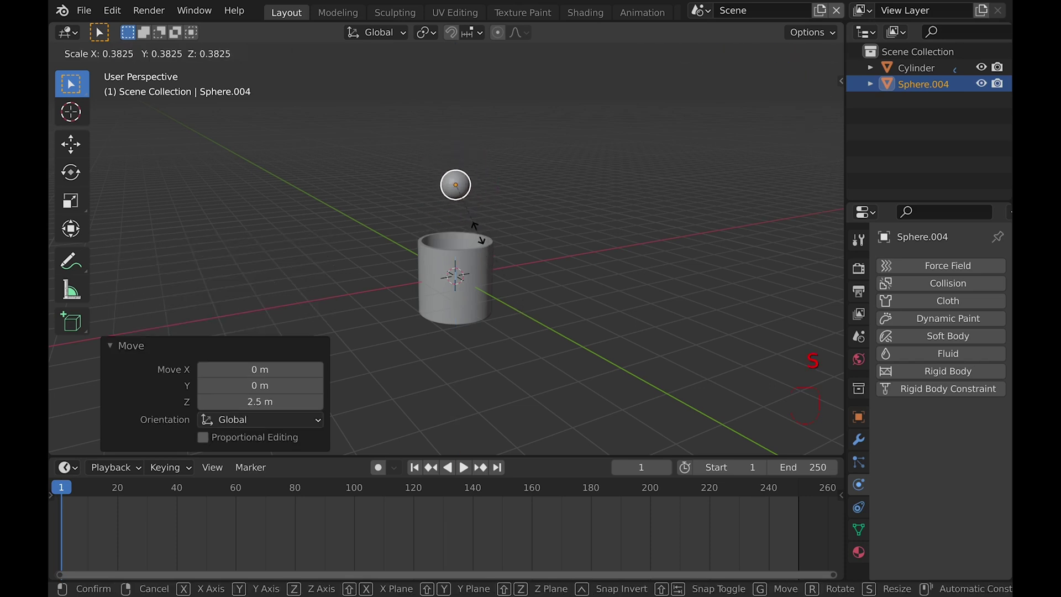
key(Return)
middle_drag(479, 232, 509, 254)
right_click(439, 226)
click(440, 229)
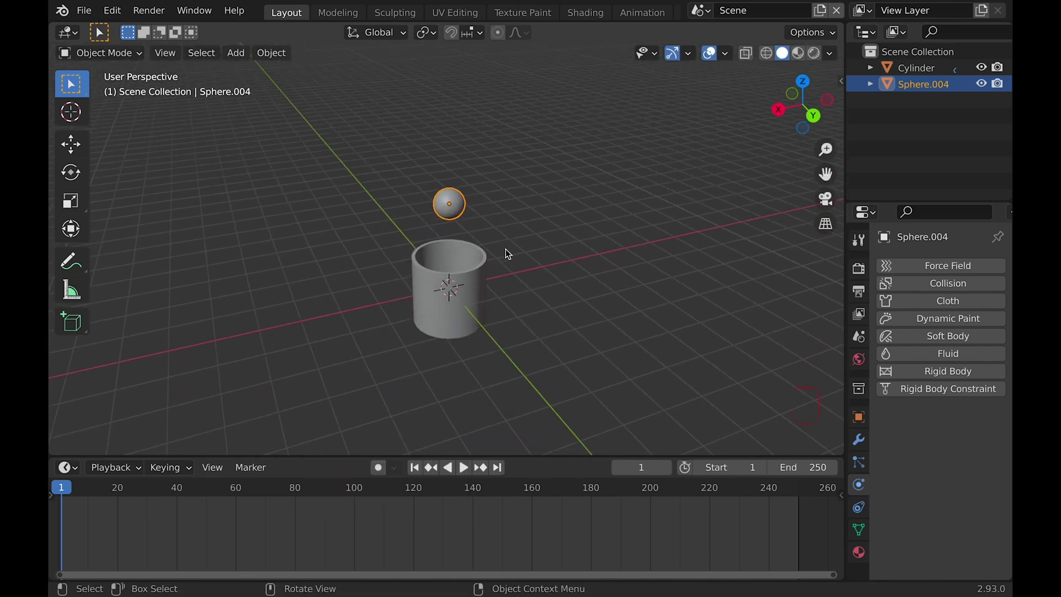
- Add a camera, look through it, and walk it back until it frames both the cylinder and the sphere
key(shift+a)
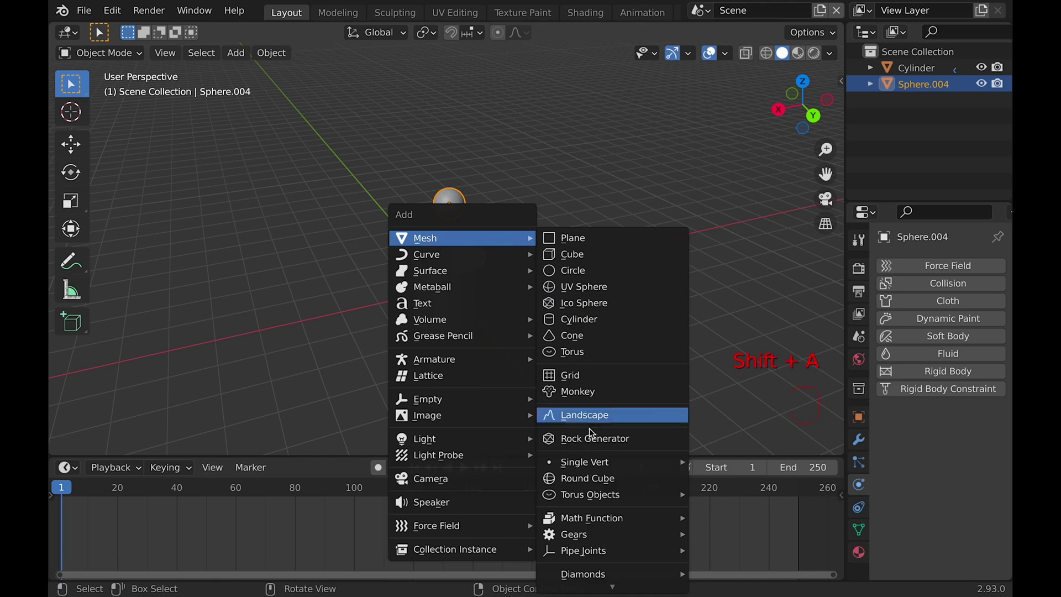
click(431, 478)
key(KP_0)
key(KP_0)
key(shift+space)
key(s)
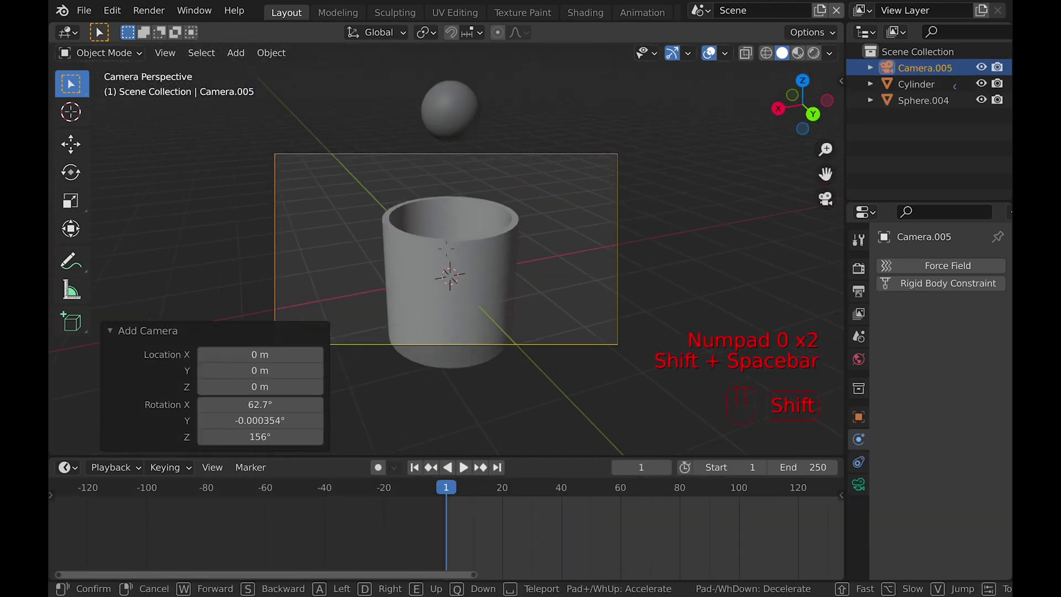
key(q)
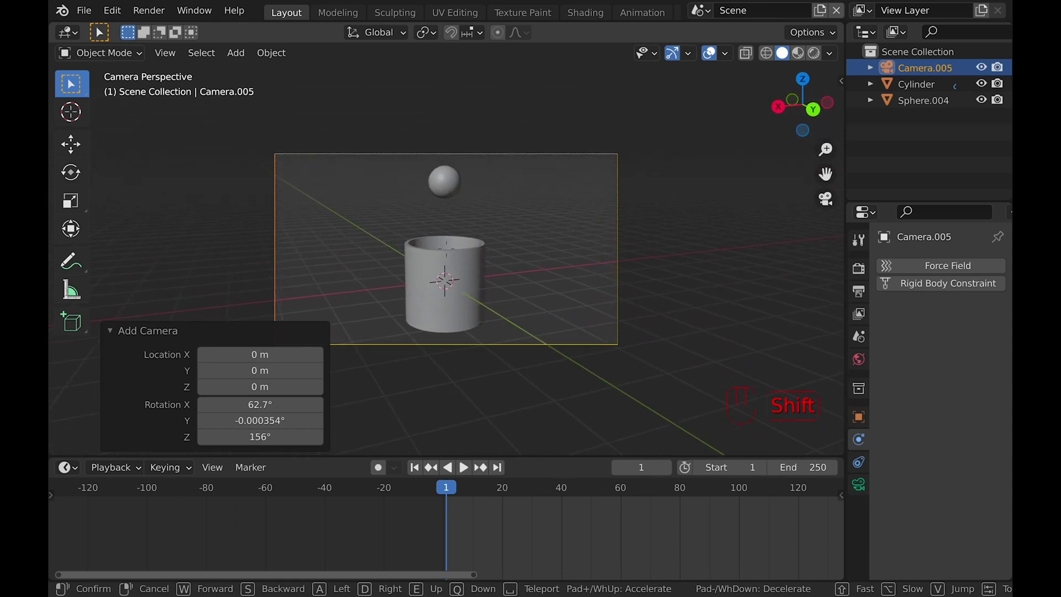
click(443, 191)
- Move the sphere 4.5 m along X and insert a location keyframe at frame 1
click(443, 187)
key(n)
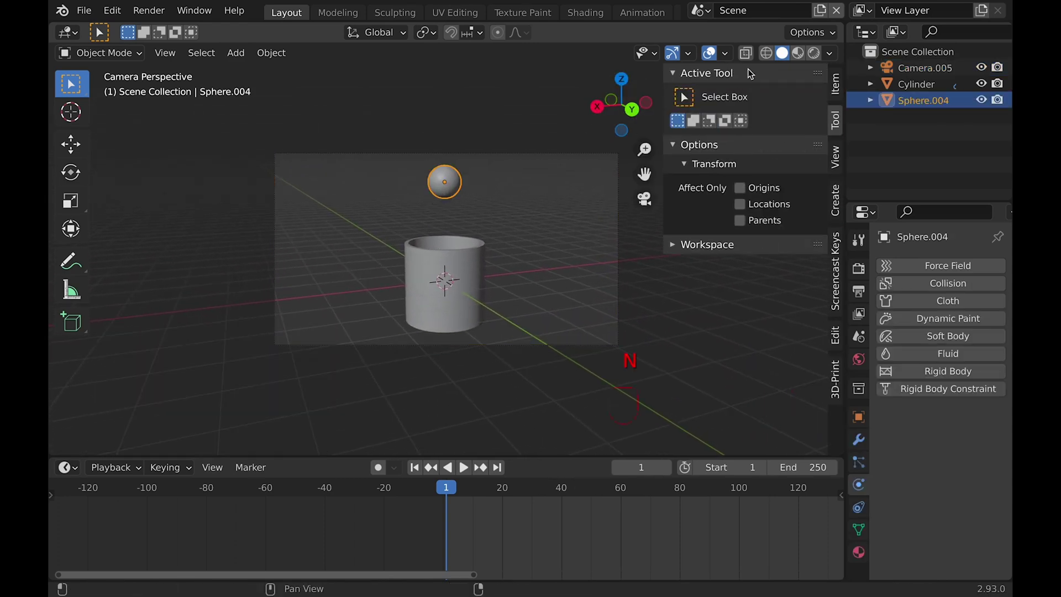
click(836, 84)
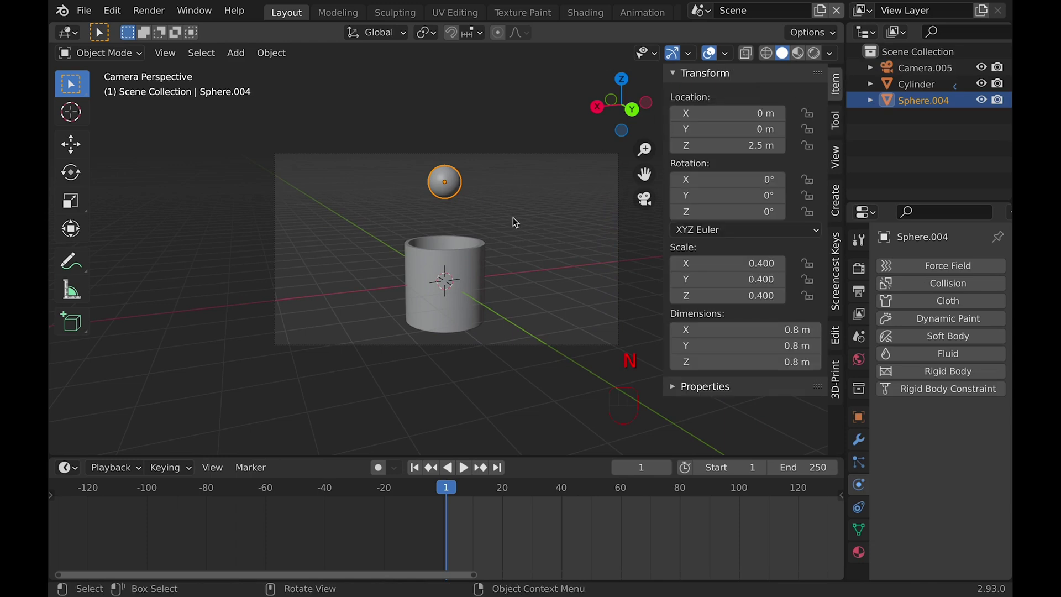
key(g)
key(x)
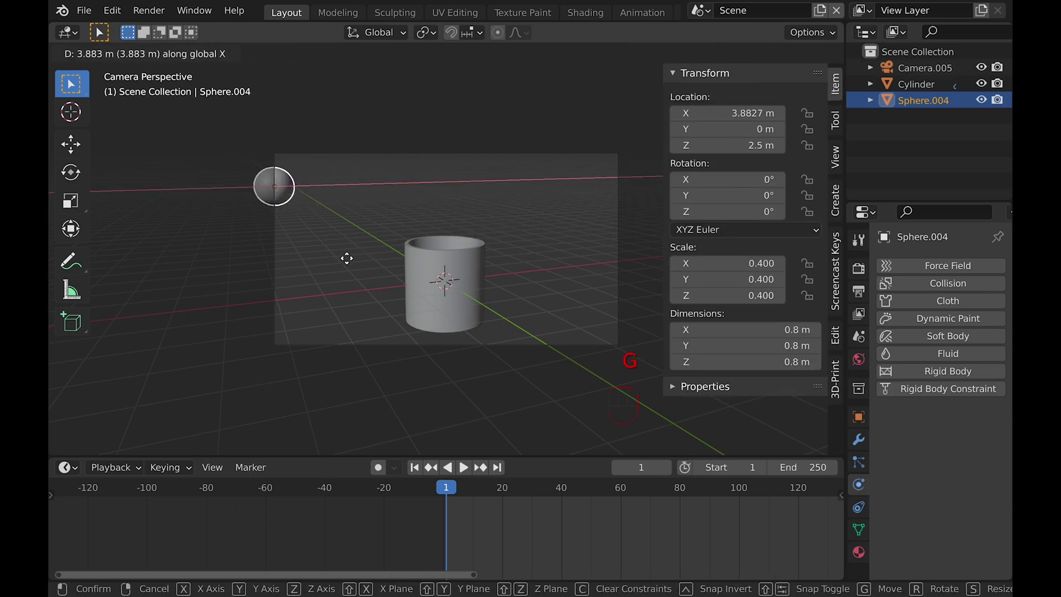
text(4.5)
key(Return)
key(i)
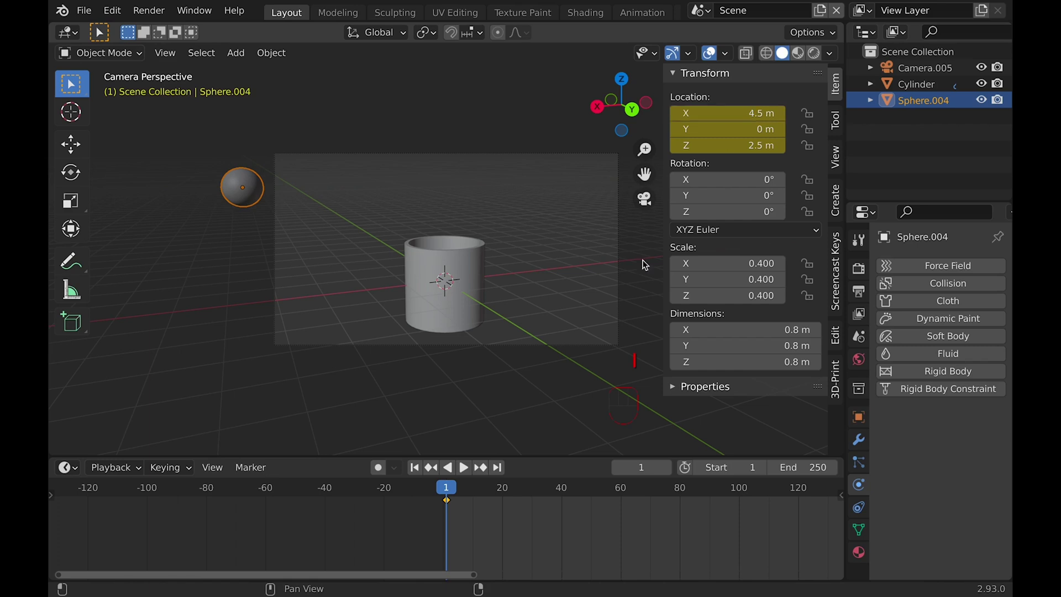
- At frame 20, set the sphere's X location to 0 m and keyframe its location
click(451, 485)
drag(502, 487, 503, 488)
double_click(734, 114)
text(0)
key(Return)
key(i)
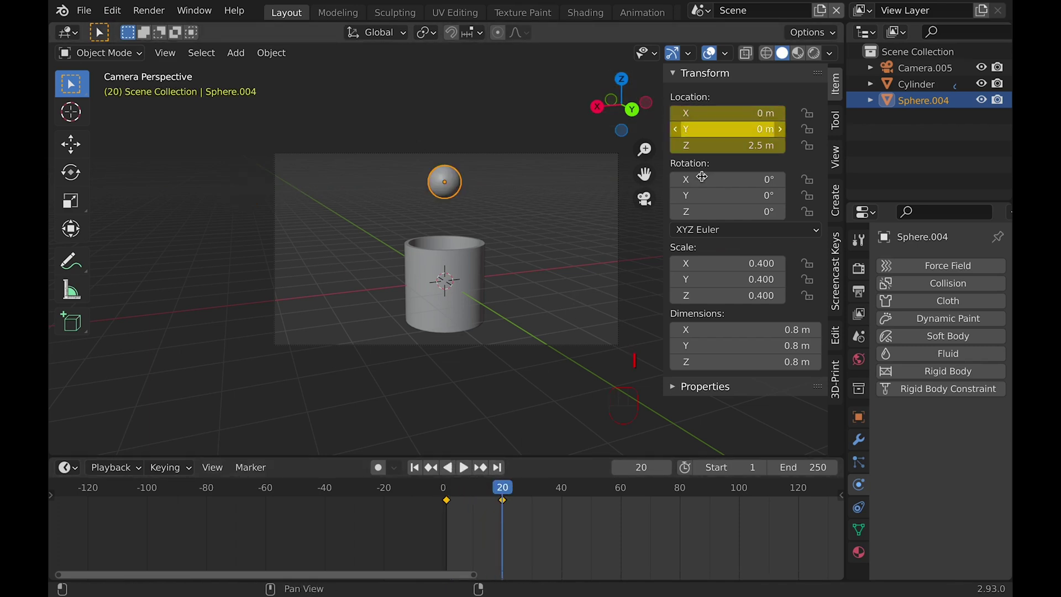
- Hold the sphere's position with a location keyframe at frame 60, and keyframe its X location at -6 m at frame 80
drag(503, 488, 679, 488)
key(i)
click(728, 114)
text(-6)
key(Return)
key(i)
drag(678, 492, 643, 490)
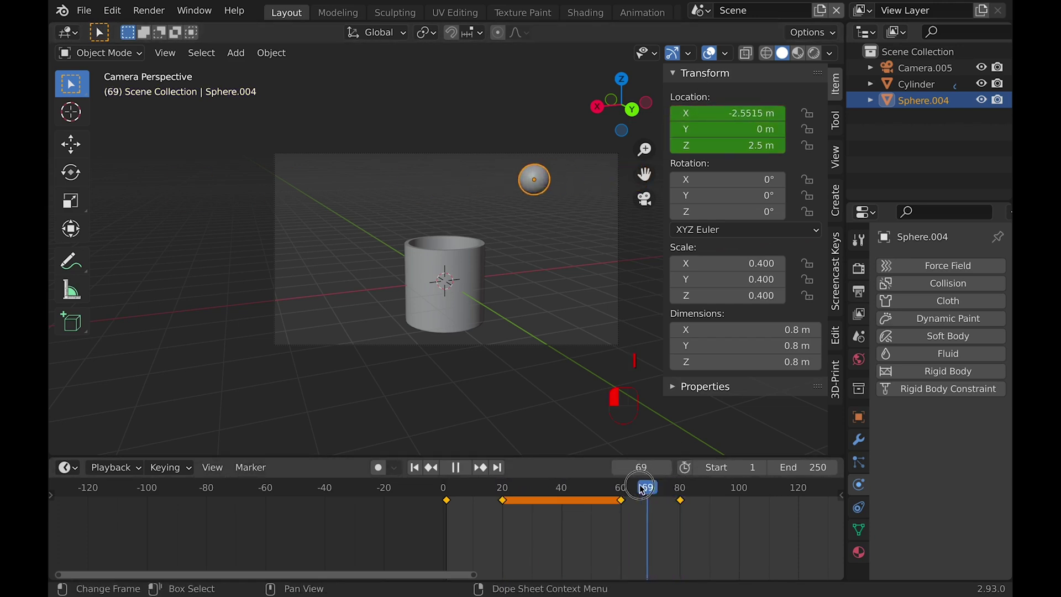
drag(515, 491, 694, 486)
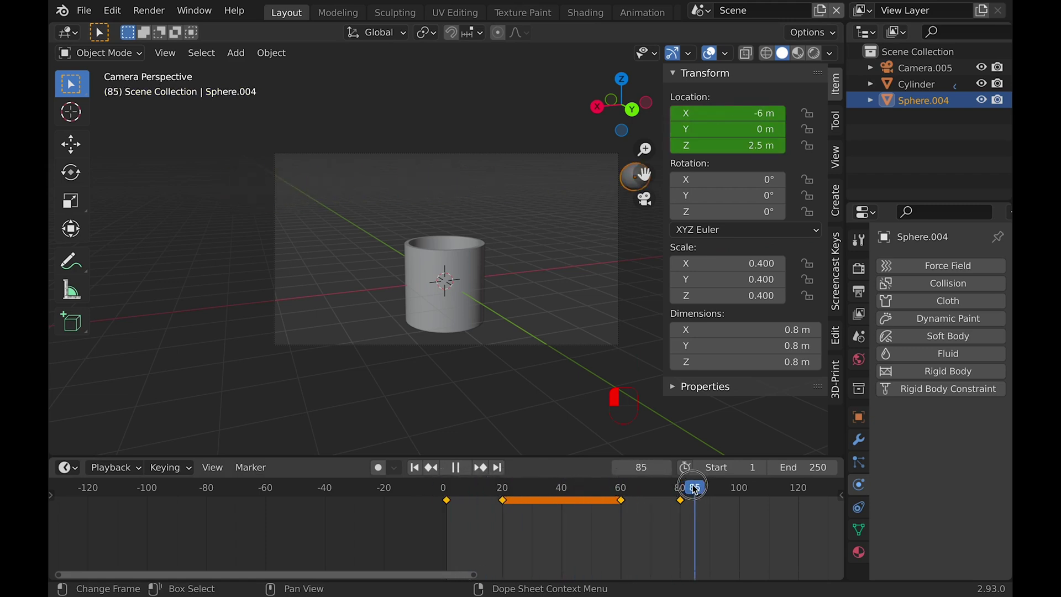
- Add a mesh cube and move it about 3.83 m along Y, beside the cylinder
key(shift+a)
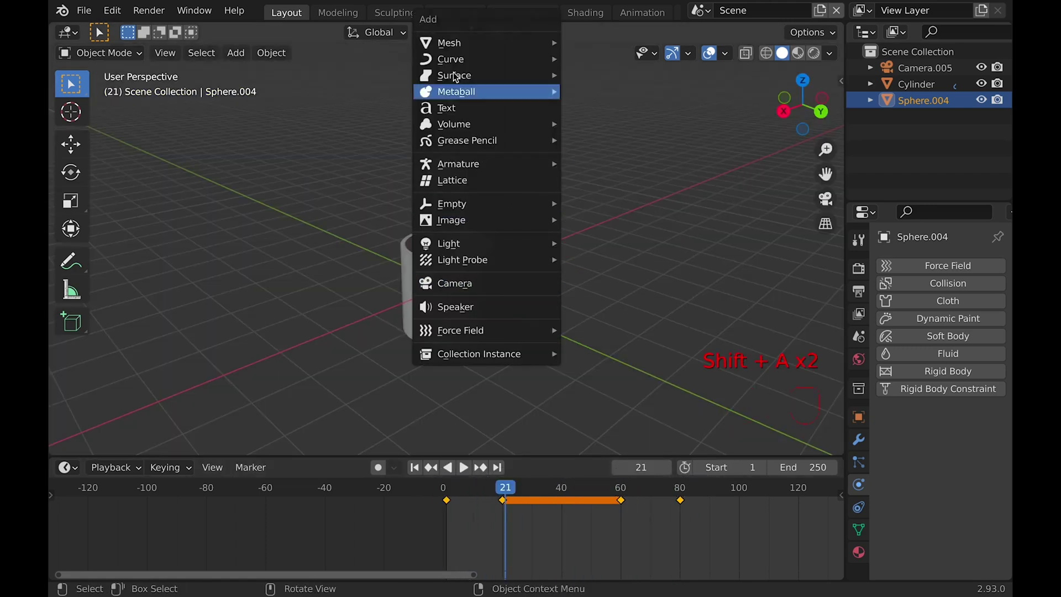
mouse_move(463, 46)
click(606, 61)
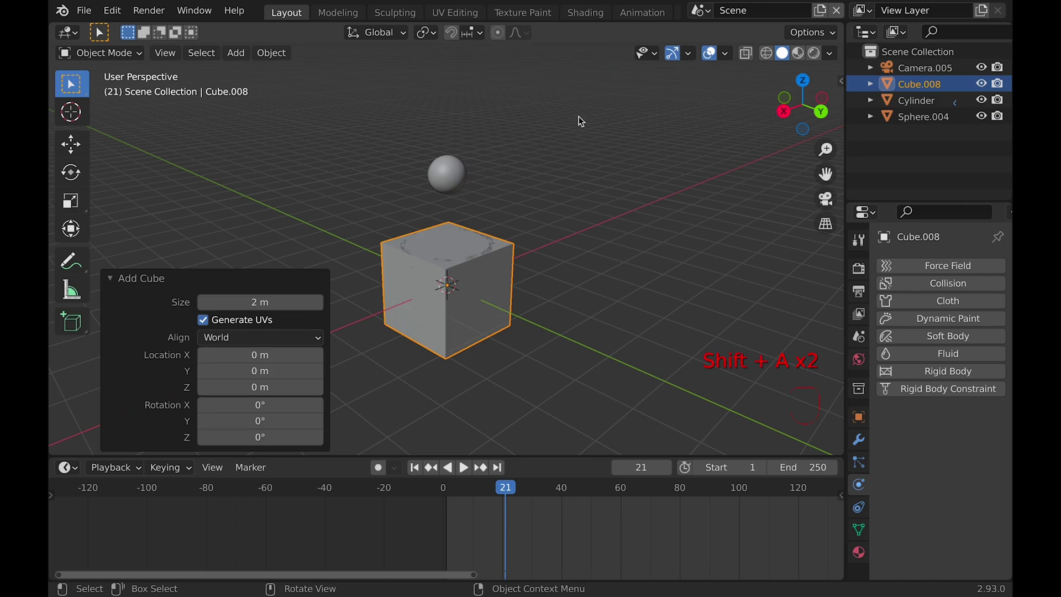
click(858, 440)
key(g)
key(y)
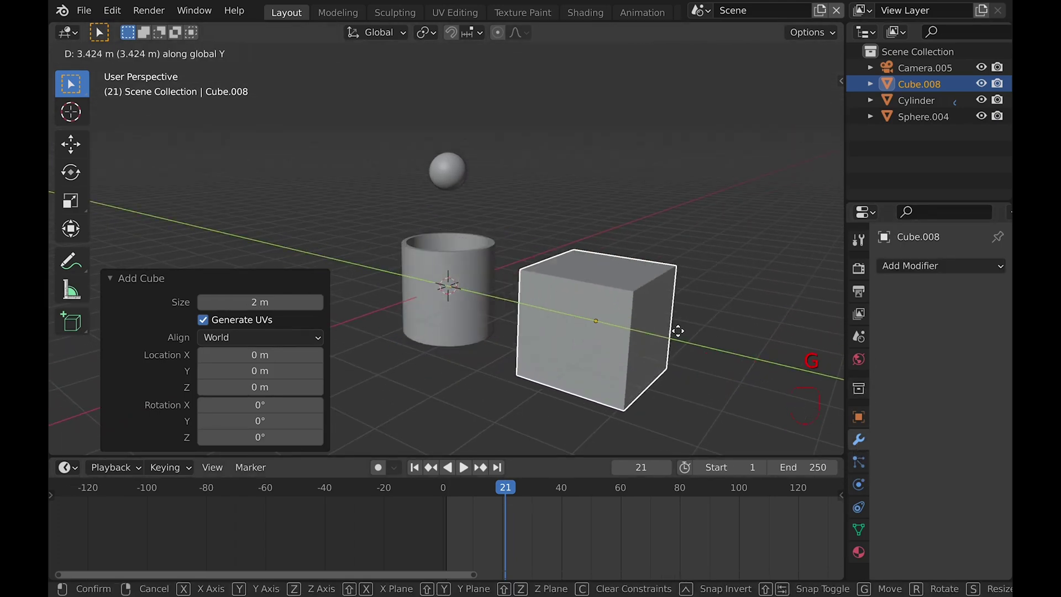
click(733, 344)
- Add a Subdivision Surface modifier to the cube and set its viewport levels to 4
click(941, 266)
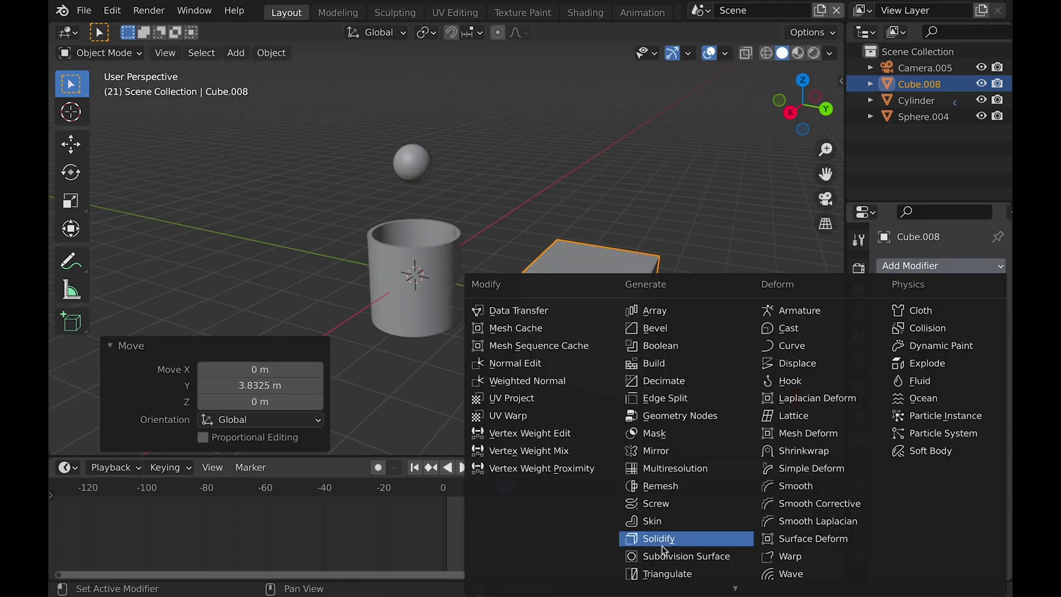
click(662, 557)
click(982, 339)
click(981, 340)
click(982, 340)
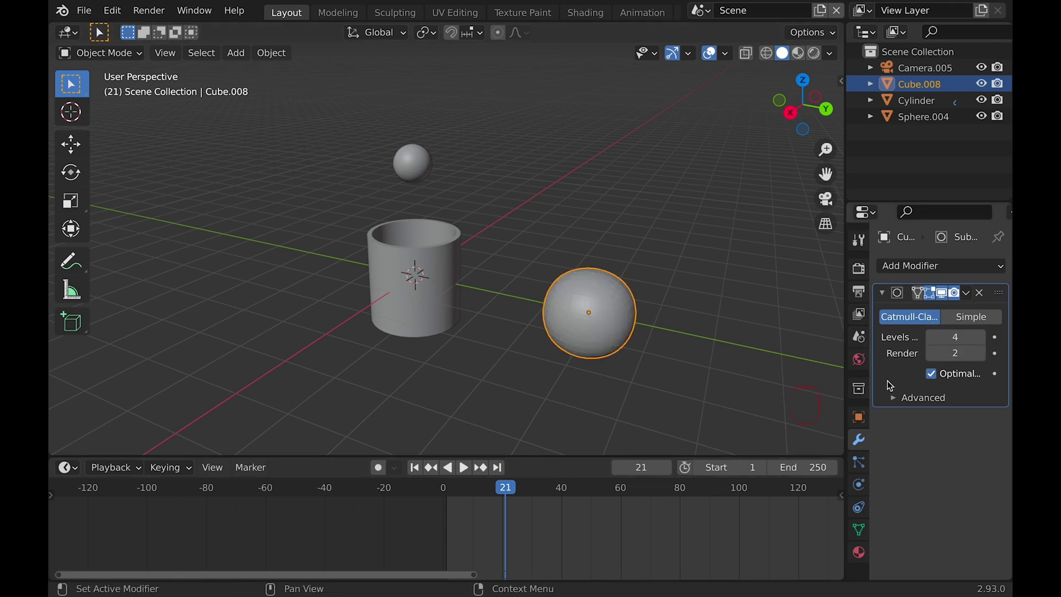
- Add a Displace modifier to the cube and create a new texture for it
click(912, 266)
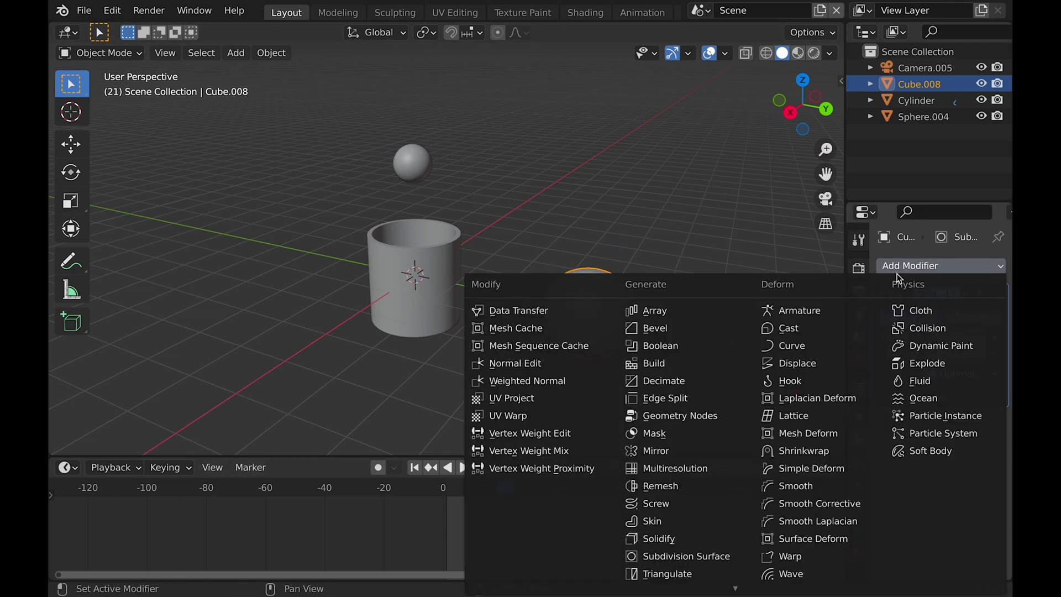
click(792, 365)
click(952, 439)
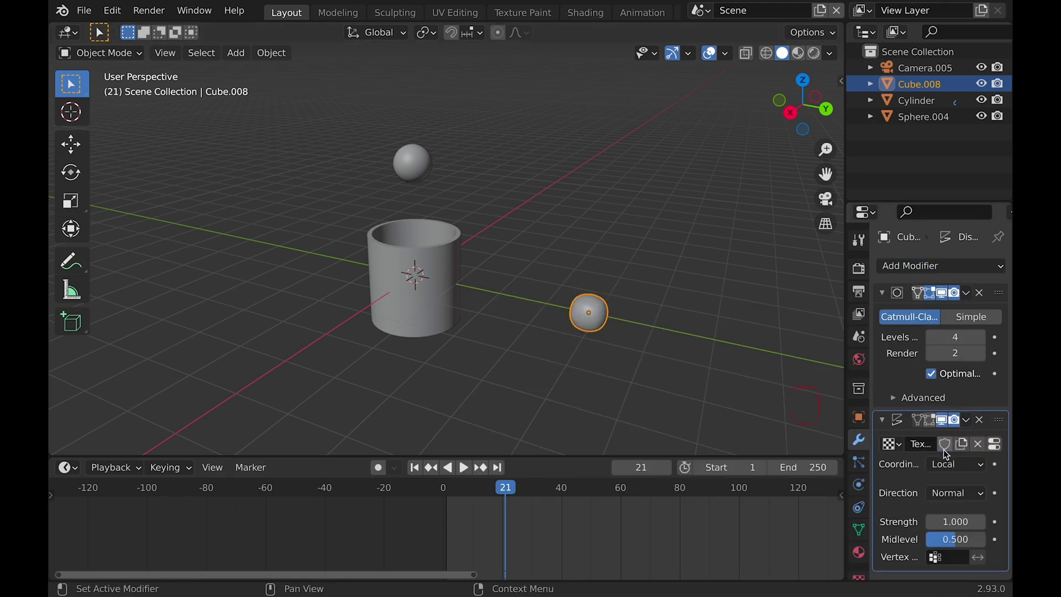
- Set the displacement texture's type to Clouds and its size to 1.19
click(858, 560)
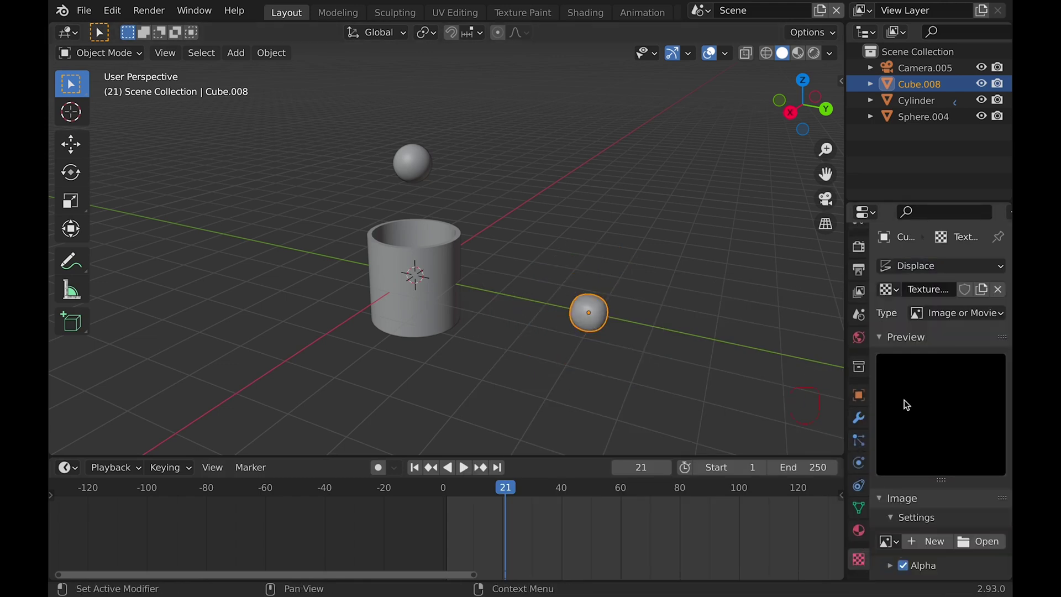
scroll(952, 425, down, 2)
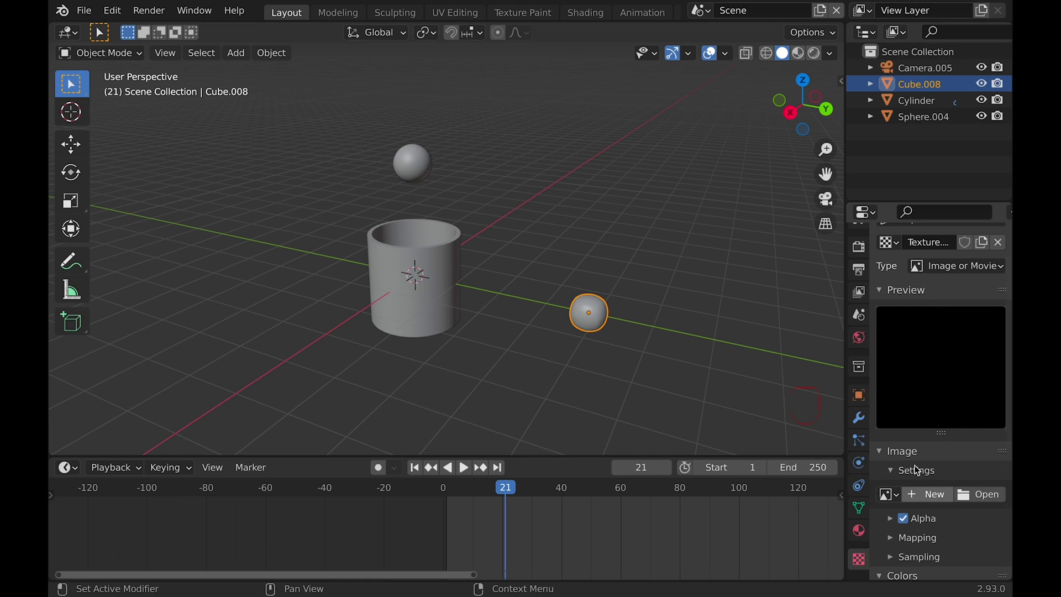
click(943, 269)
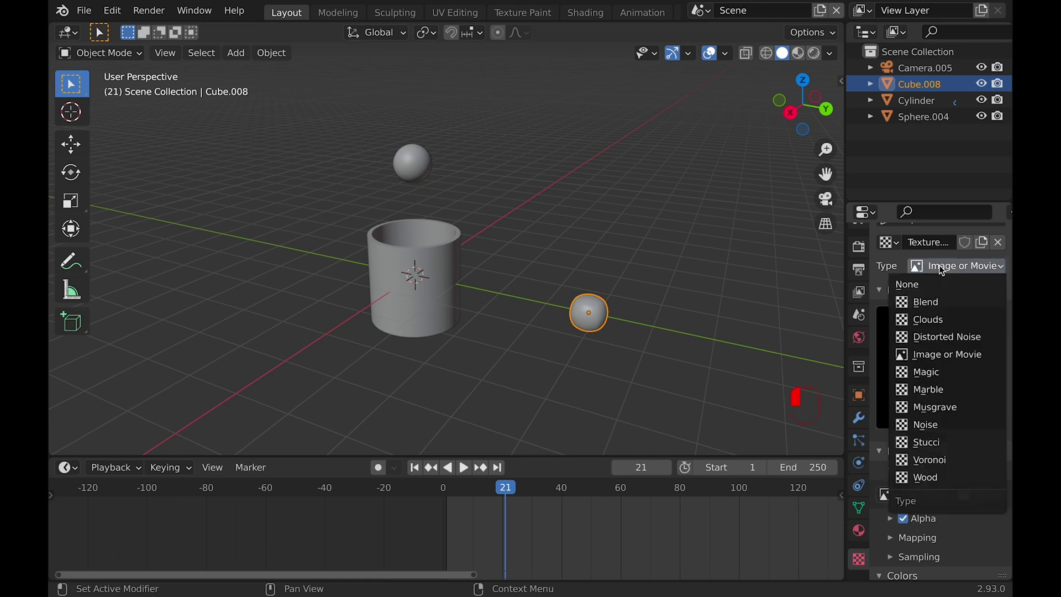
click(930, 320)
scroll(939, 437, down, 3)
drag(957, 474, 1019, 474)
- Set the cube's Displace modifier strength to 0.5
click(858, 420)
middle_drag(715, 352, 644, 312)
shift+drag(959, 523, 918, 522)
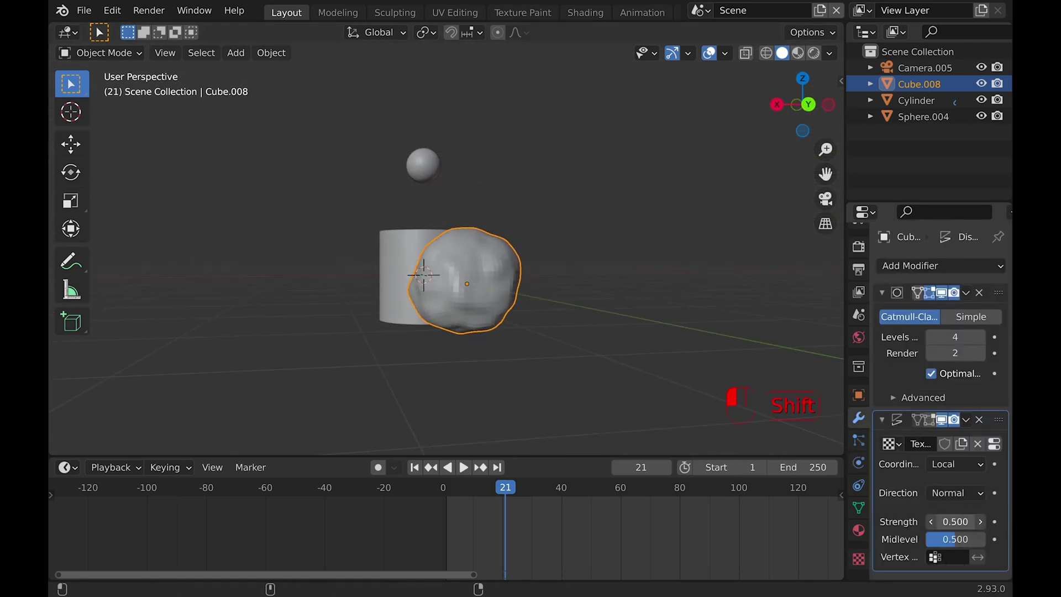
- Set the Clouds texture's depth to 0 and its size to 1.03, and deselect the cube
click(858, 560)
scroll(982, 350, down, 5)
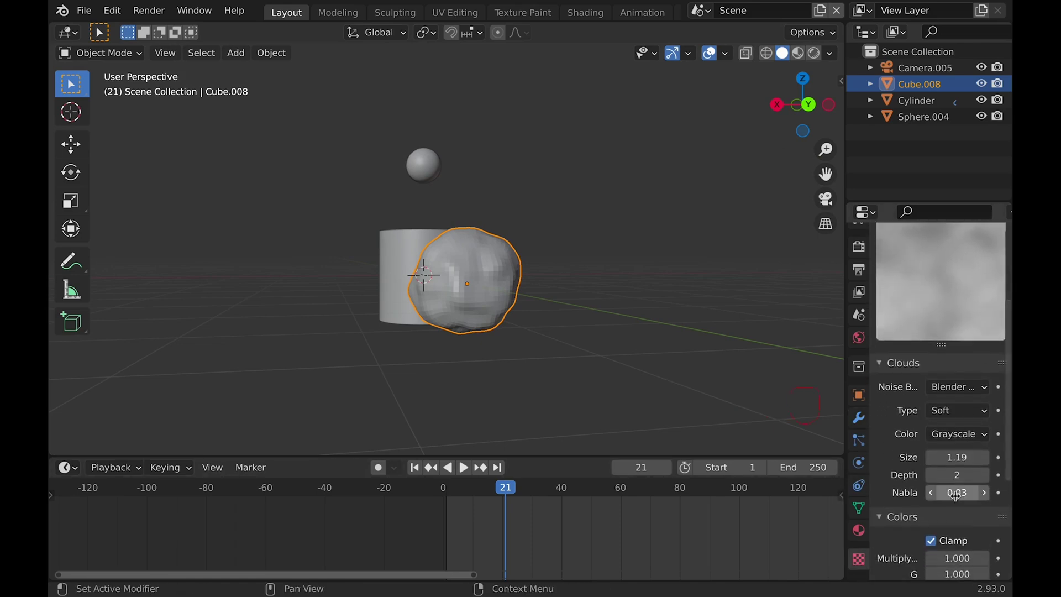
mouse_move(957, 474)
shift+mouse_down()
mouse_move(940, 475)
mouse_move(952, 475)
shift+mouse_up()
middle_drag(575, 254, 544, 252)
mouse_move(957, 457)
shift+mouse_down()
mouse_move(937, 457)
mouse_move(954, 457)
shift+mouse_up()
middle_drag(386, 335, 353, 384)
click(529, 293)
middle_drag(529, 292, 504, 291)
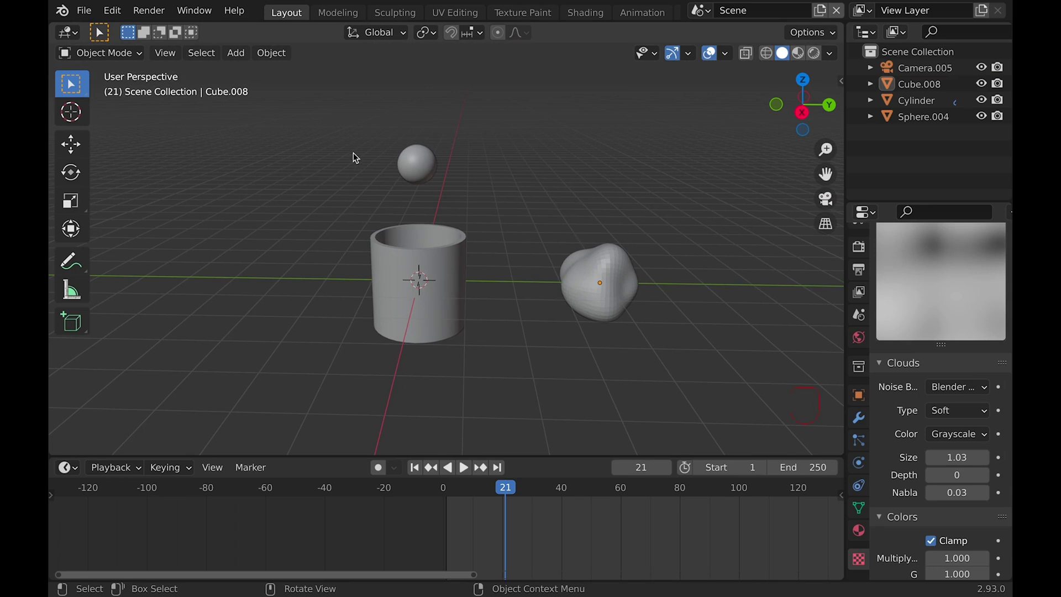
- Add an emitter particle system to the sphere above the cylinder
click(407, 159)
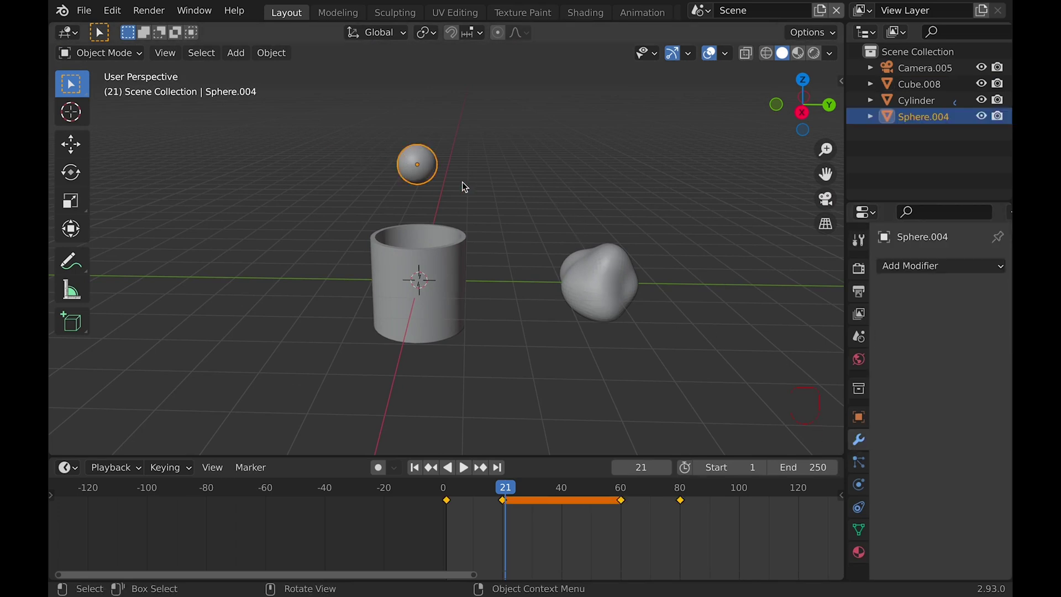
click(858, 462)
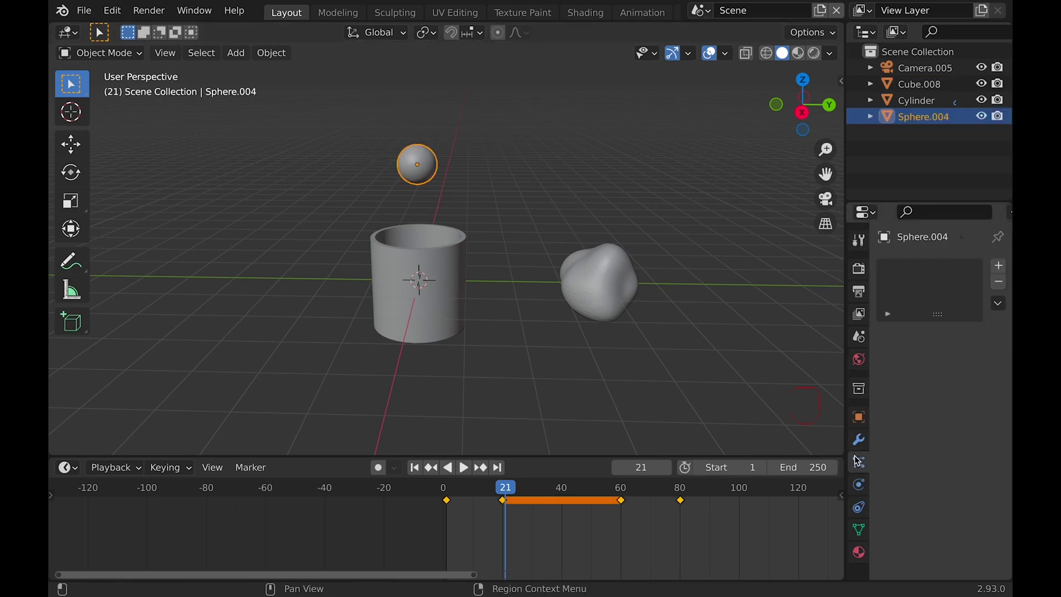
click(999, 268)
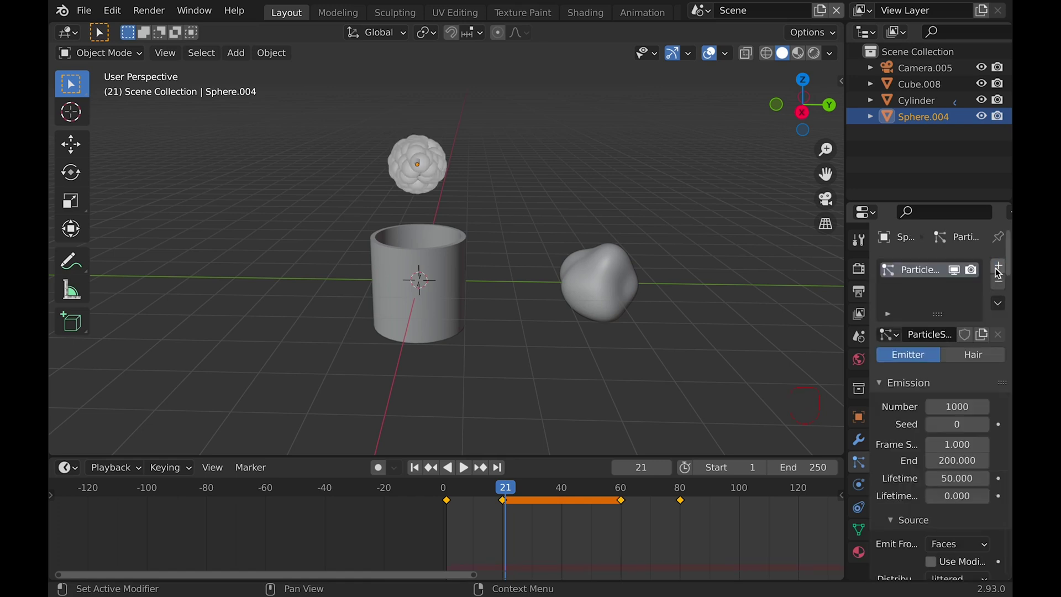
- Play the animation from the start to examine where the particles are emitted as the sphere moves
middle_drag(590, 310, 436, 181)
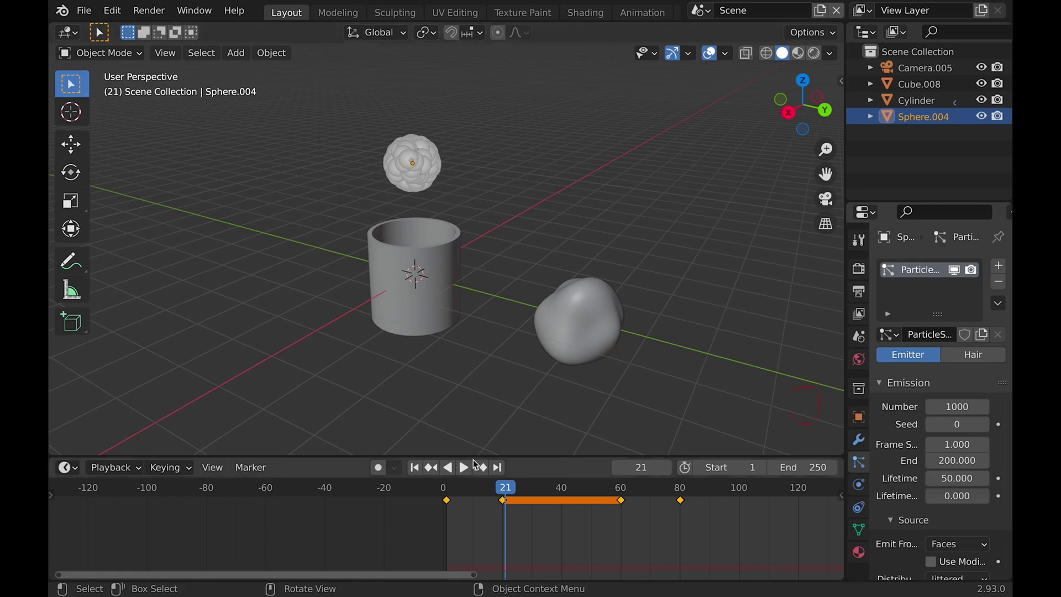
click(444, 488)
key(space)
middle_drag(357, 280, 356, 279)
key(space)
- Limit the particle emission to start at frame 19 and end at frame 59
drag(644, 472, 586, 472)
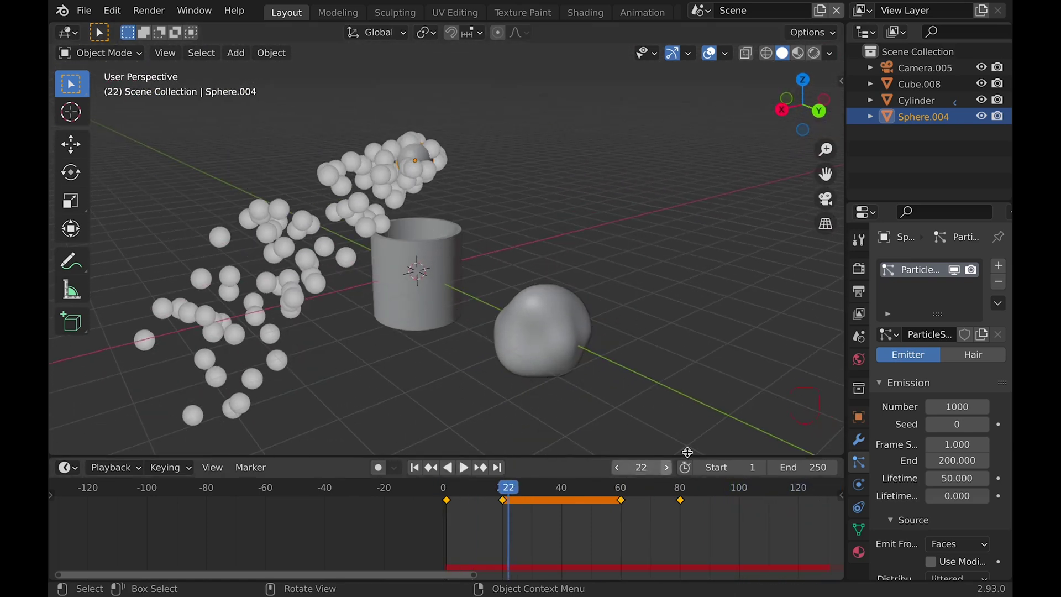
click(957, 444)
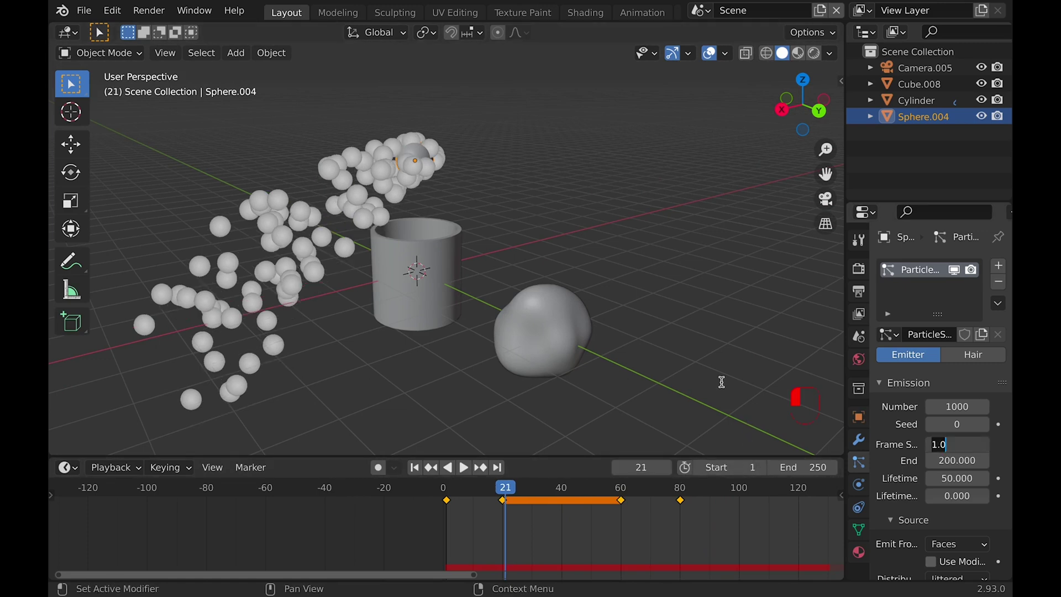
text(21)
key(Return)
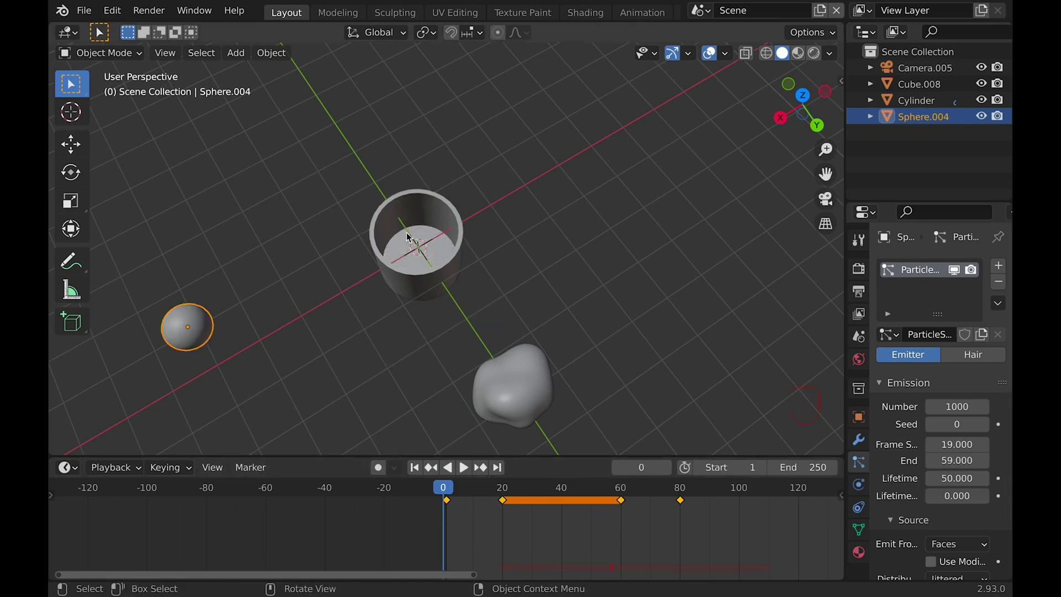
- Play the particle animation from frame 0 and set the particle lifetime to 250 frames
key(space)
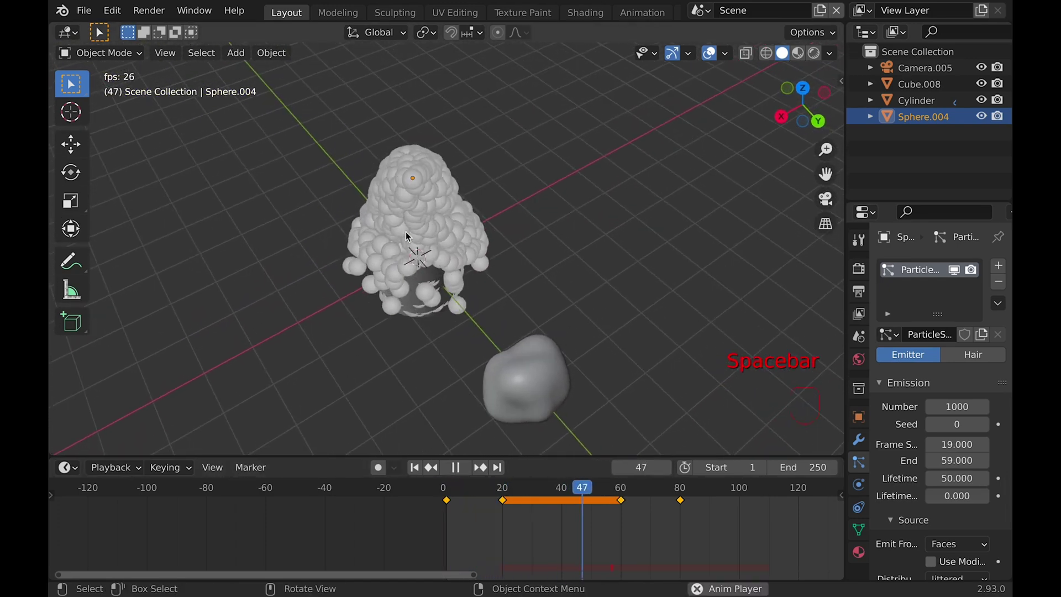
scroll(405, 231, up, 10)
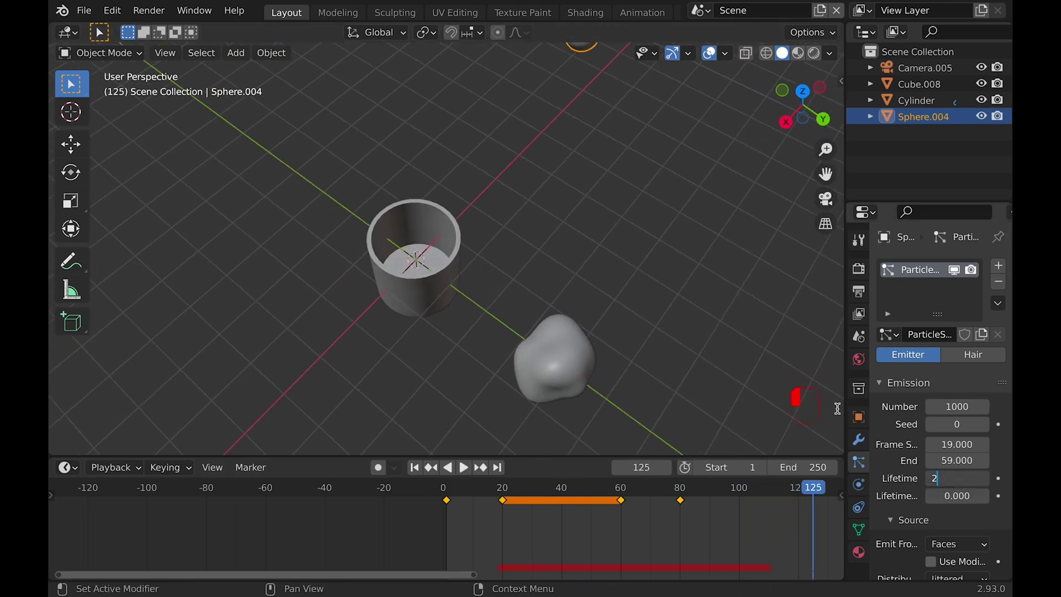
key(Return)
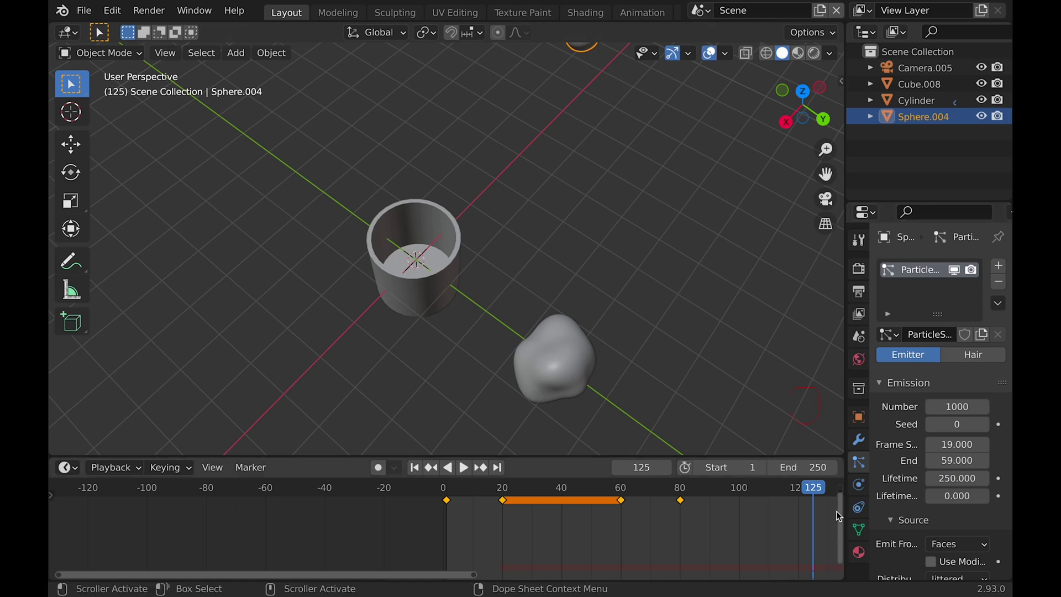
- Render the particles as Object, with the displaced cube as the instance object
scroll(952, 494, down, 15)
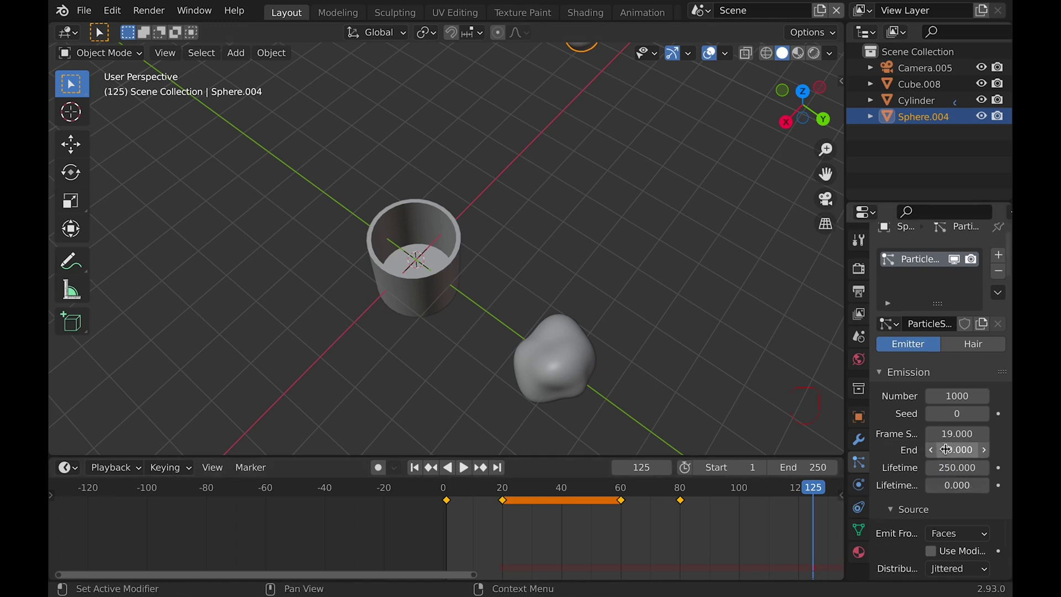
scroll(908, 404, down, 3)
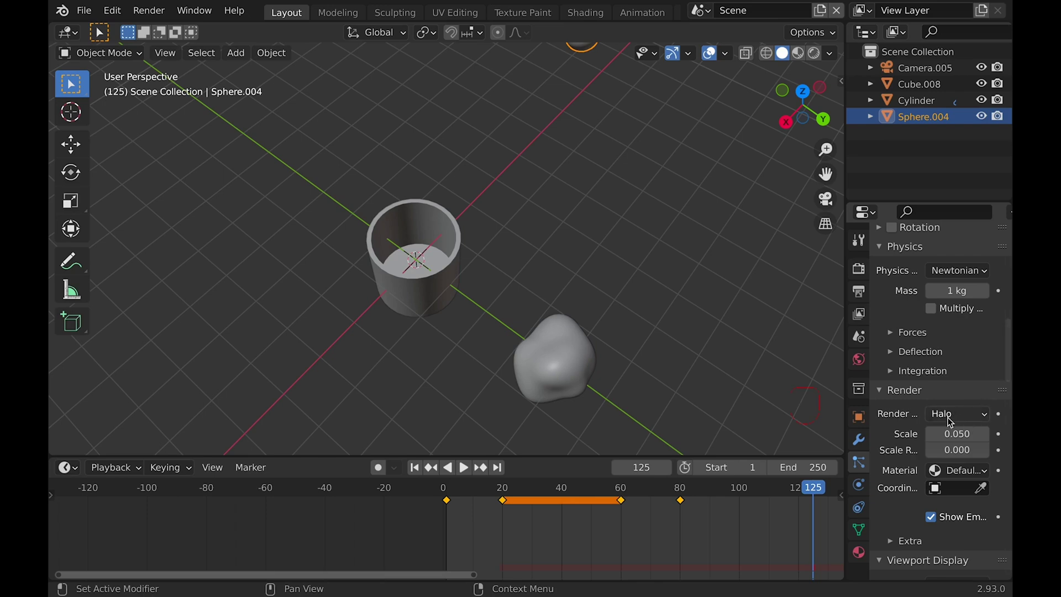
scroll(950, 423, down, 2)
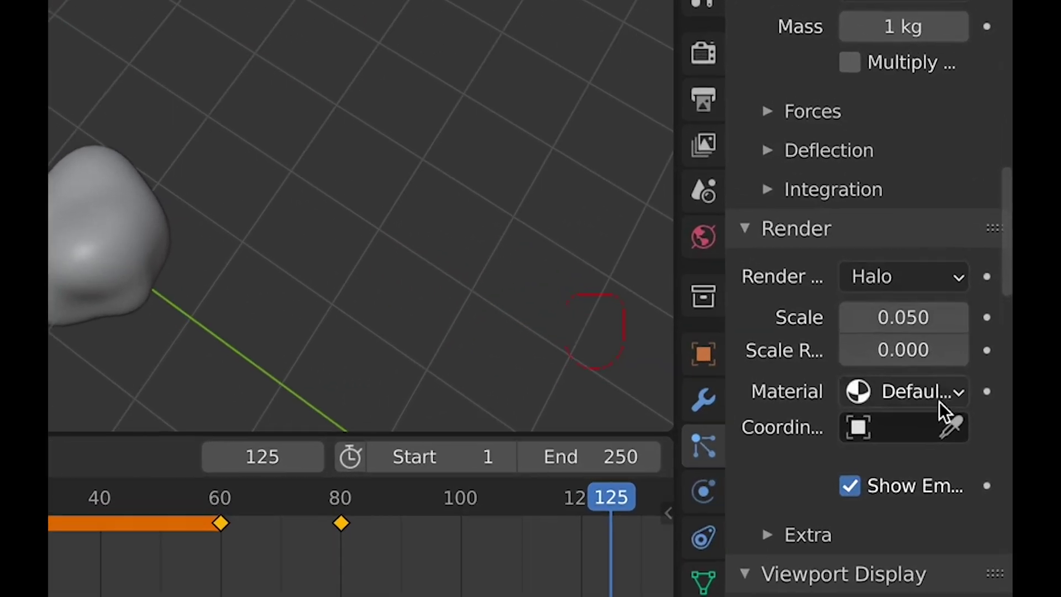
click(898, 273)
click(777, 457)
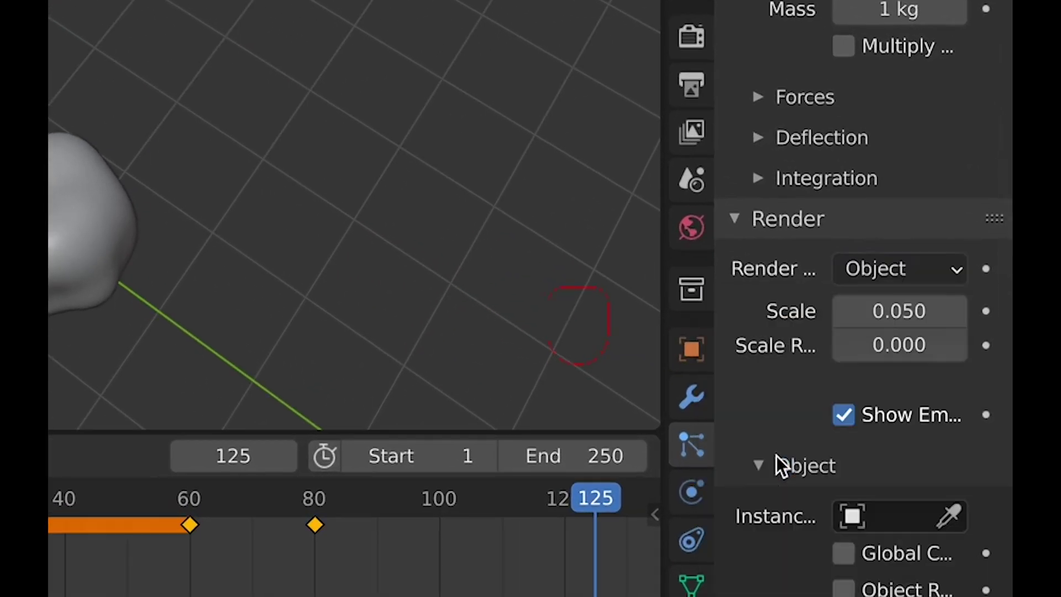
click(61, 207)
- Play the animation up to frame 57 and set the particle scale to 0.120 with a scale randomness of 0.365
click(569, 504)
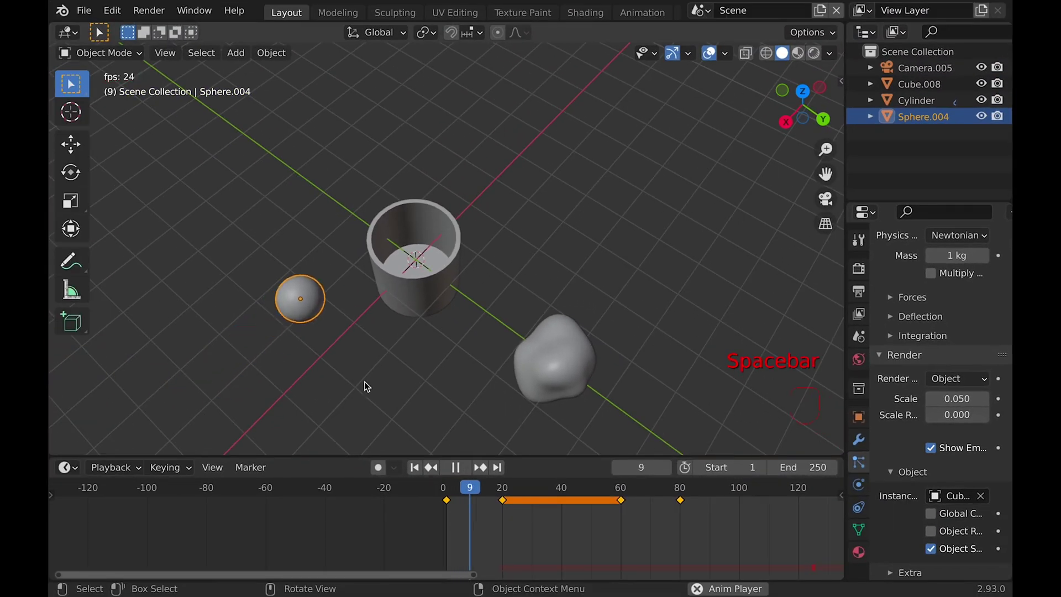
middle_drag(381, 357, 386, 412)
key(space)
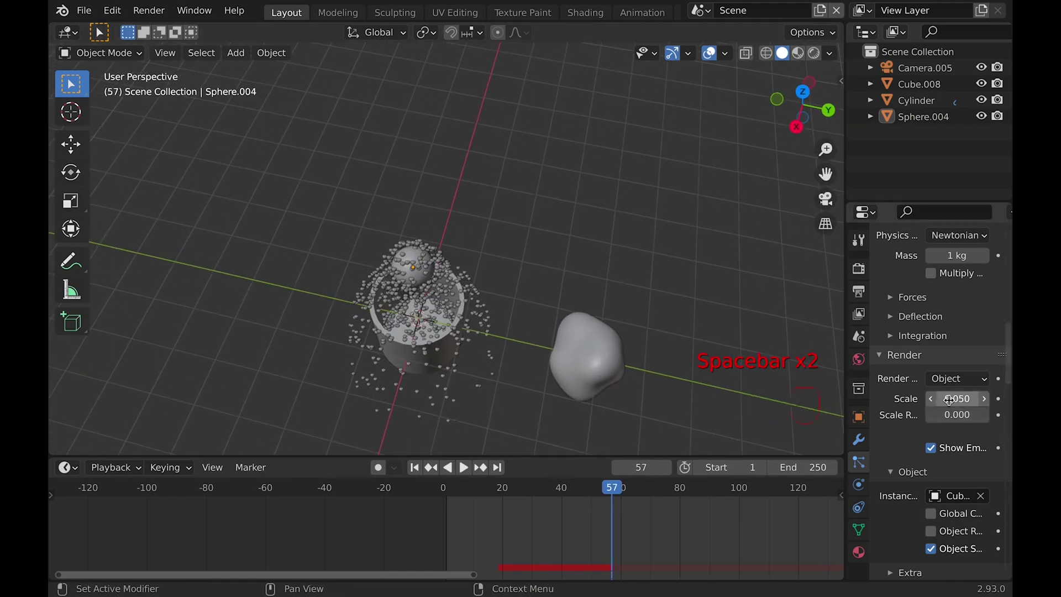
mouse_move(957, 398)
mouse_down()
mouse_move(973, 399)
mouse_move(959, 399)
mouse_up()
middle_drag(326, 357, 354, 309)
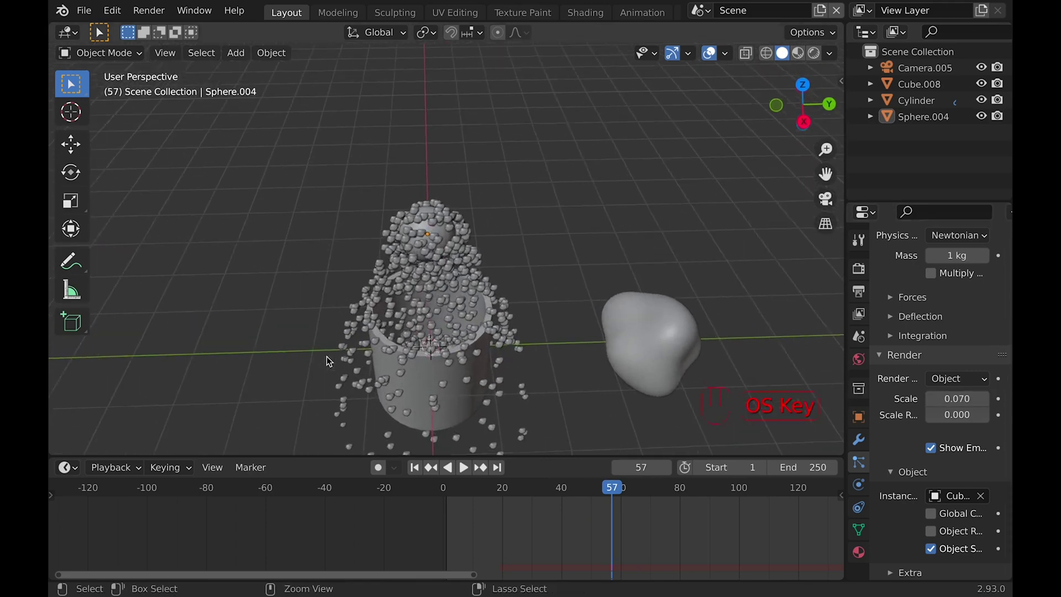
ctrl+scroll(327, 357, up, 5)
shift+drag(957, 414, 964, 414)
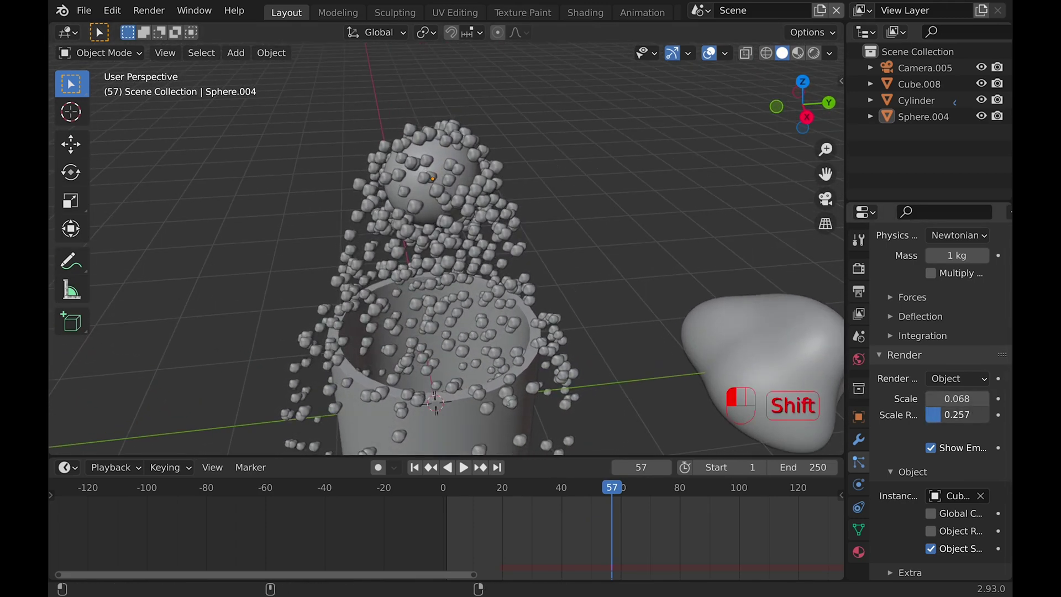
mouse_move(960, 399)
shift+mouse_down()
mouse_move(989, 398)
mouse_move(943, 398)
shift+mouse_up()
- Check the particles in the camera view and play the animation to examine how they collect inside the cylinder
scroll(477, 249, right, 10)
scroll(477, 249, down, 3)
key(KP_0)
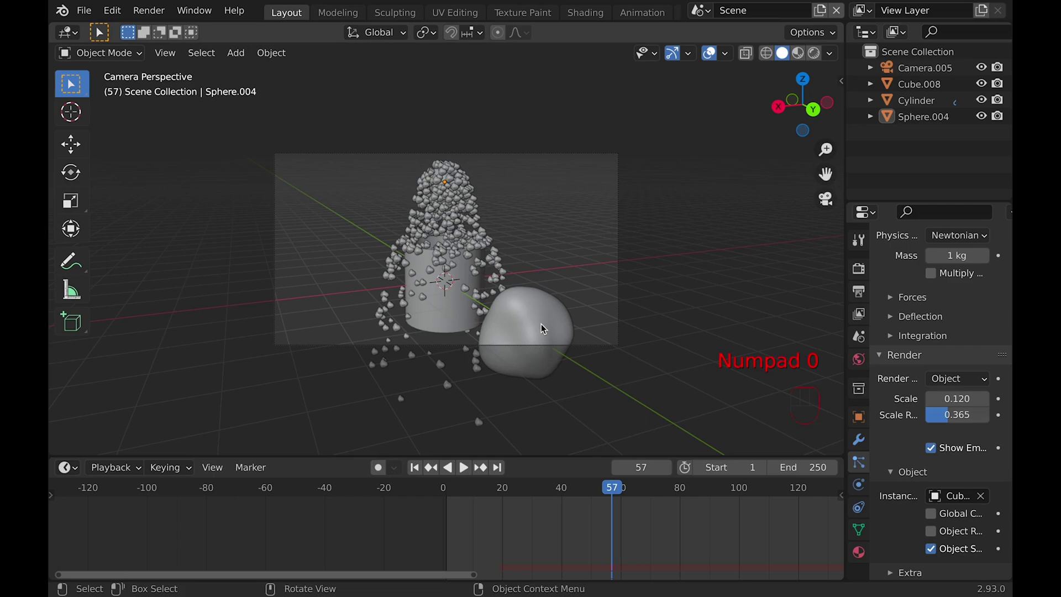
key(space)
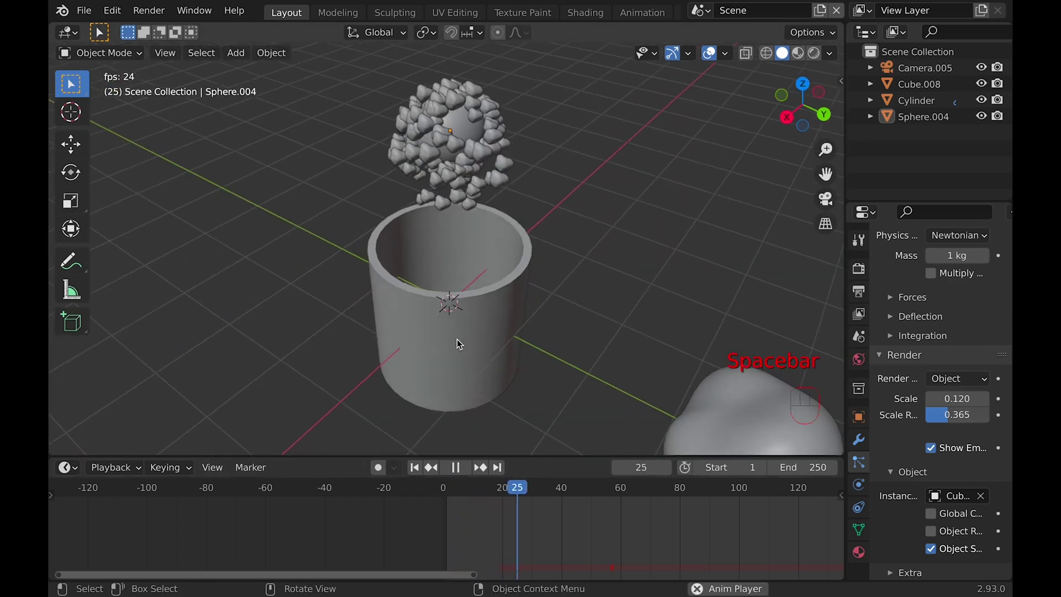
scroll(457, 340, up, 10)
scroll(456, 339, up, 3)
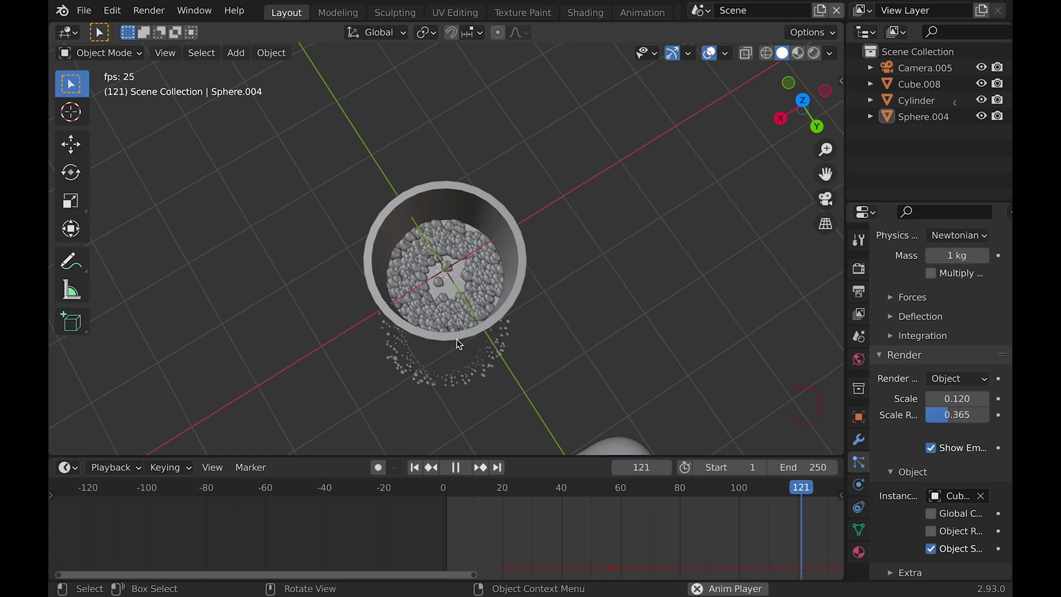
middle_drag(457, 339, 457, 339)
key(space)
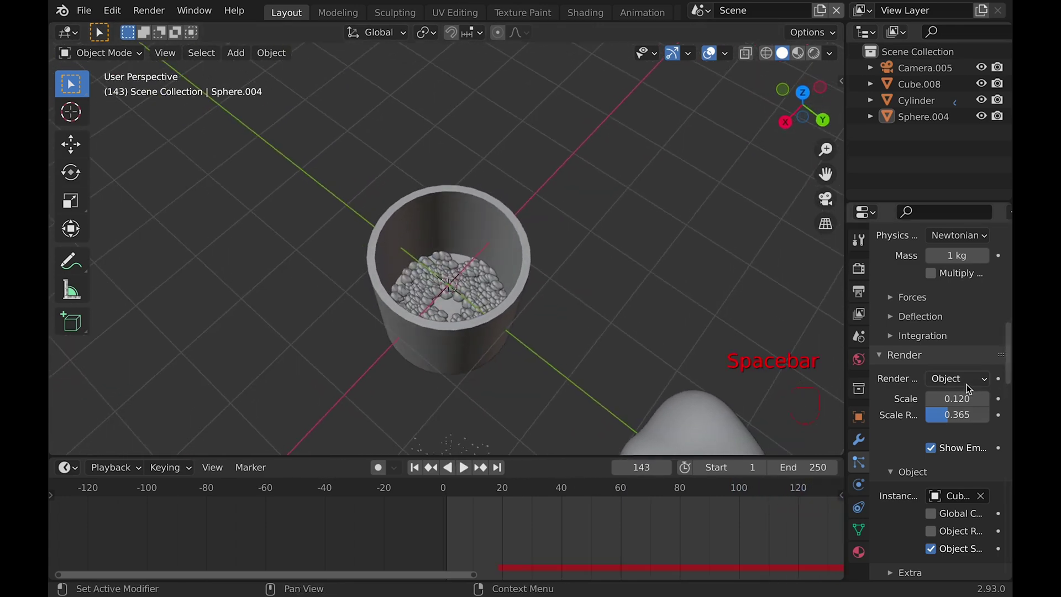
- Change the particle system's physics type to Fluid
scroll(968, 389, down, 10)
scroll(965, 384, up, 10)
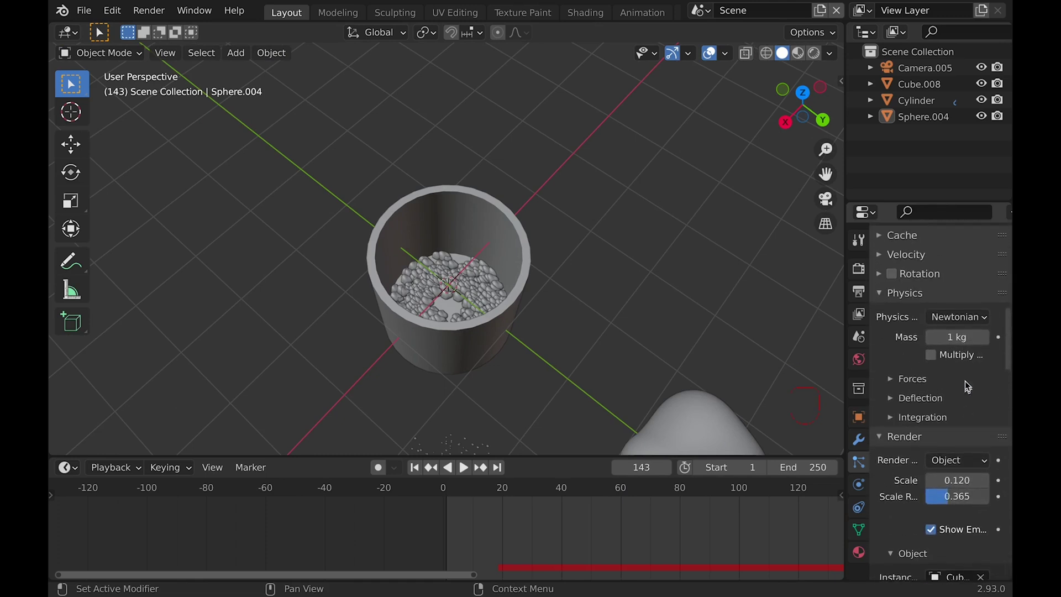
click(959, 320)
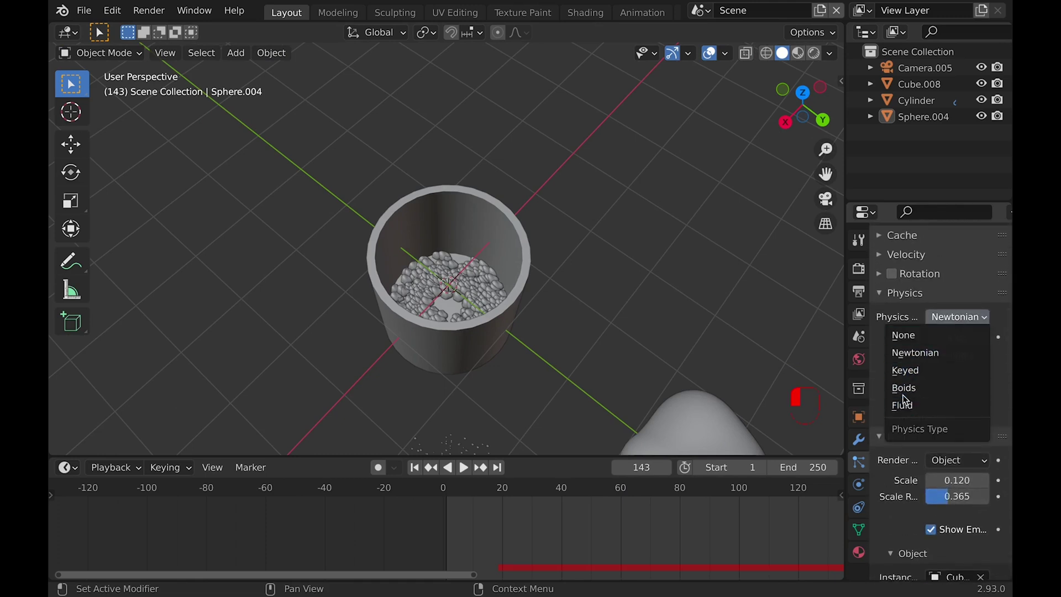
click(911, 406)
- Set the fluid particles' interaction radius to 1.351 and replay the animation from the start
scroll(902, 455, down, 2)
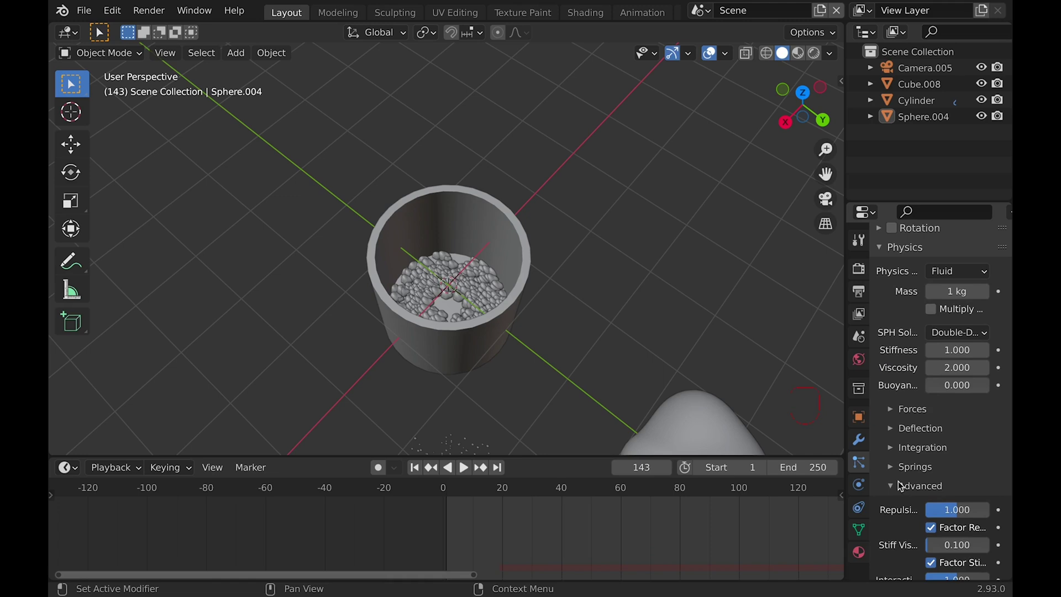
scroll(902, 484, down, 6)
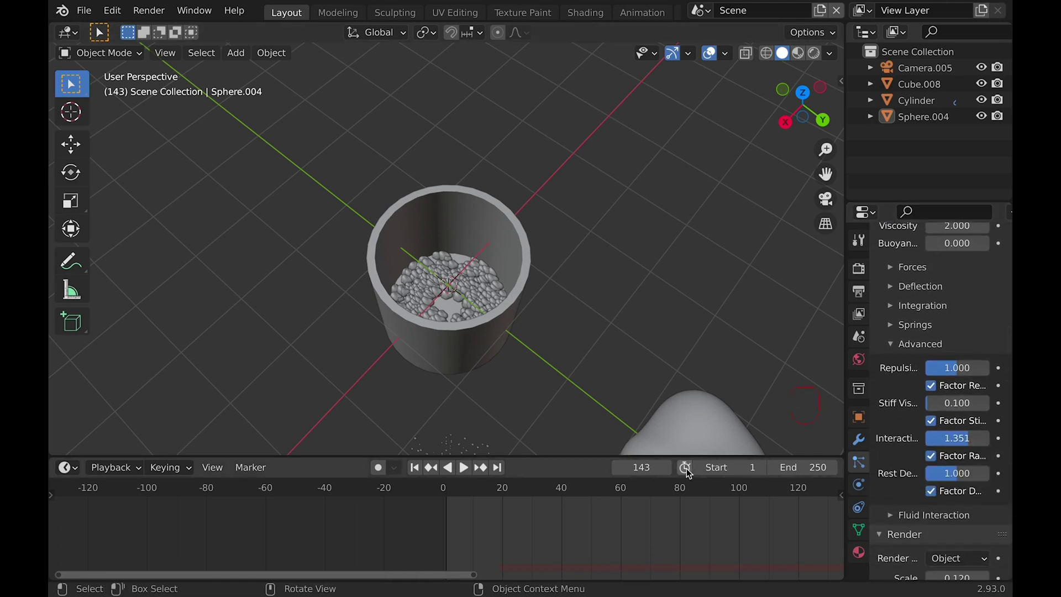
key(shift+Left)
key(space)
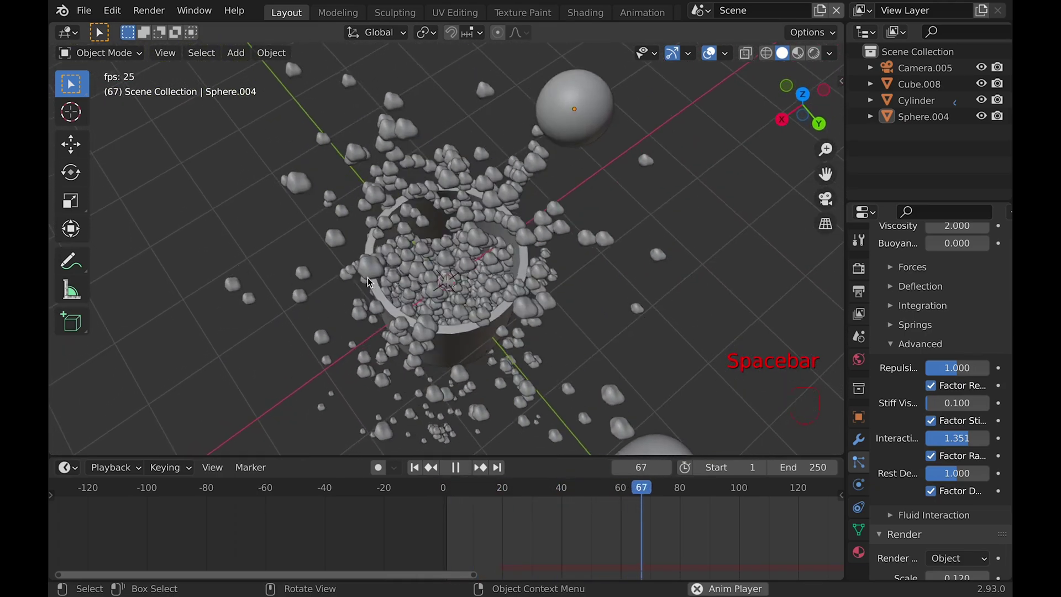
- Set the fluid particles' interaction radius to 1.200 and replay the animation to check how the cylinder fills
mouse_move(370, 283)
middle_down()
mouse_move(393, 279)
mouse_move(416, 252)
mouse_move(369, 264)
mouse_move(369, 292)
middle_up()
super+scroll(367, 278, up, 6)
key(space)
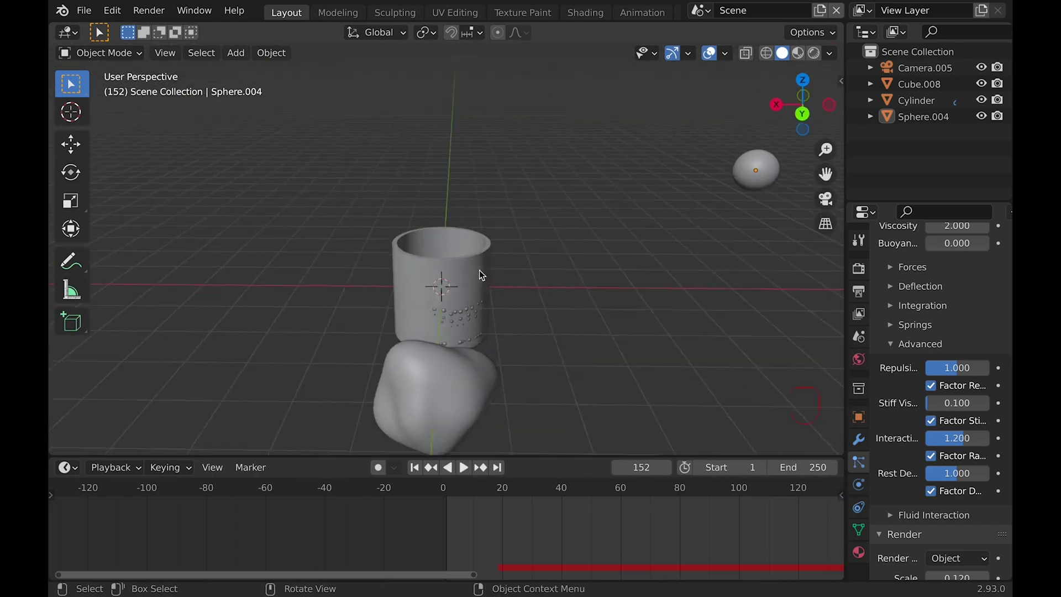
middle_drag(479, 270, 400, 272)
key(space)
key(space)
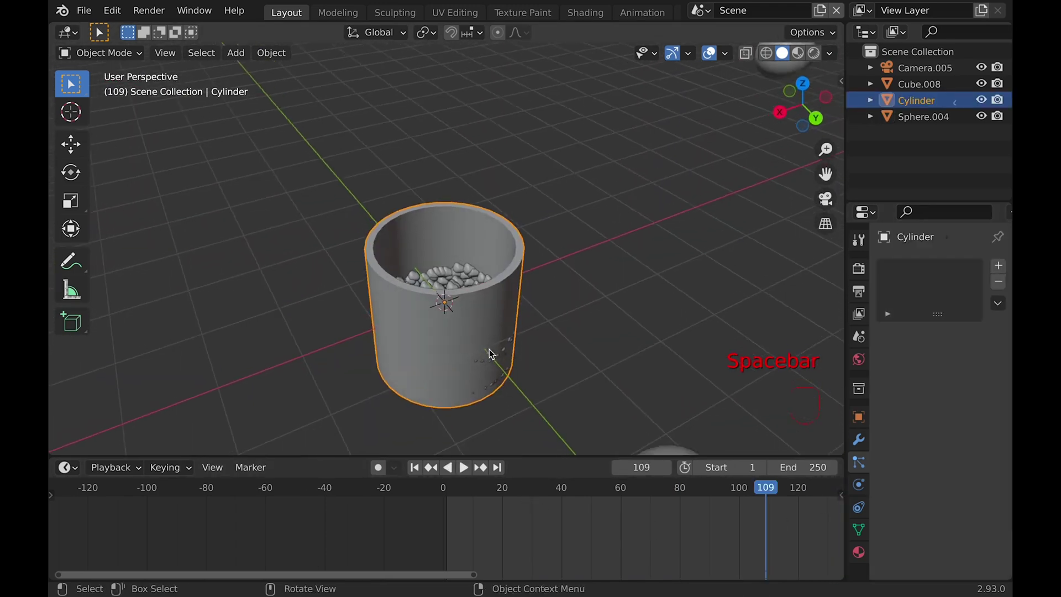
- Thicken the cylinder's wall by scaling its inner wall faces to 0.9 with the Z axis locked
key(Tab)
middle_drag(490, 355, 471, 320)
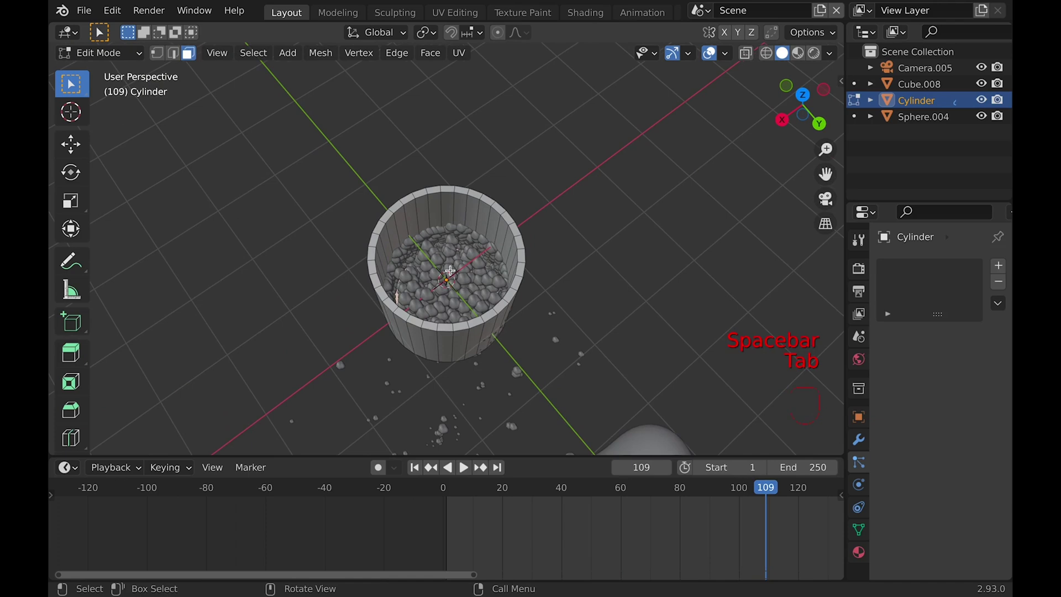
key(s)
key(shift+z)
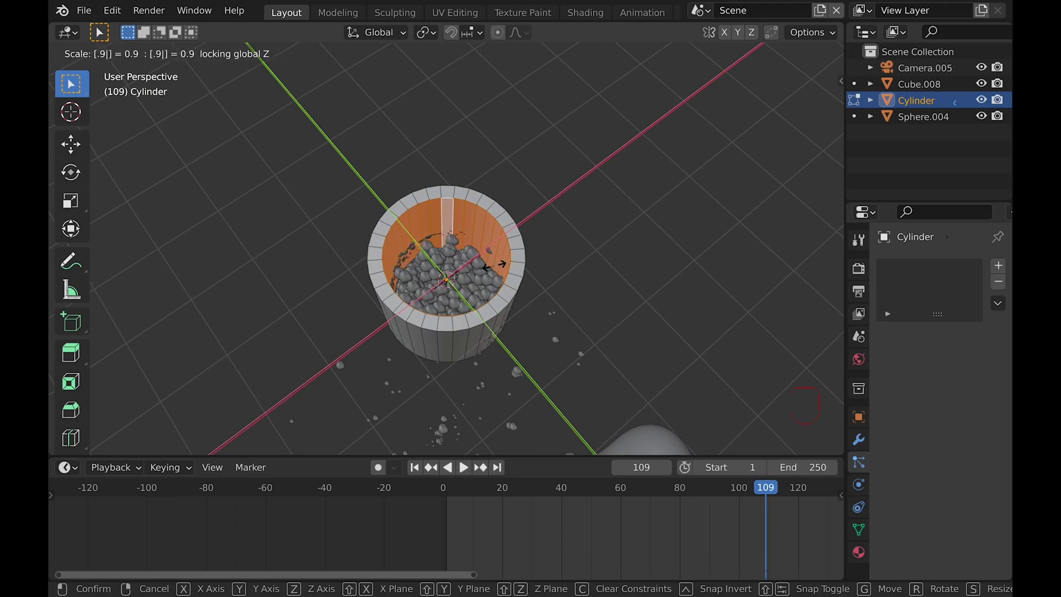
key(Return)
key(Tab)
- Replay the animation from the start to check how the particles collide with the thickened cylinder
middle_drag(494, 264, 558, 401)
key(shift+Left)
key(space)
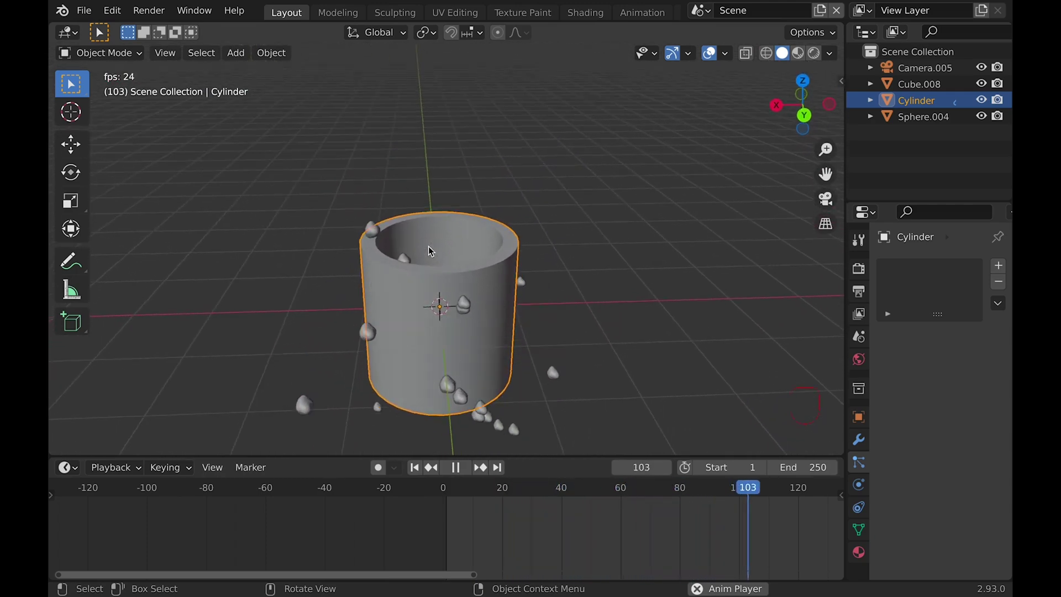
scroll(429, 251, up, 5)
middle_drag(429, 247, 436, 270)
key(space)
- Add a Force force field and move it straight down about 4.17 m so it sits below the cylinder
key(shift+a)
mouse_move(445, 540)
click(593, 329)
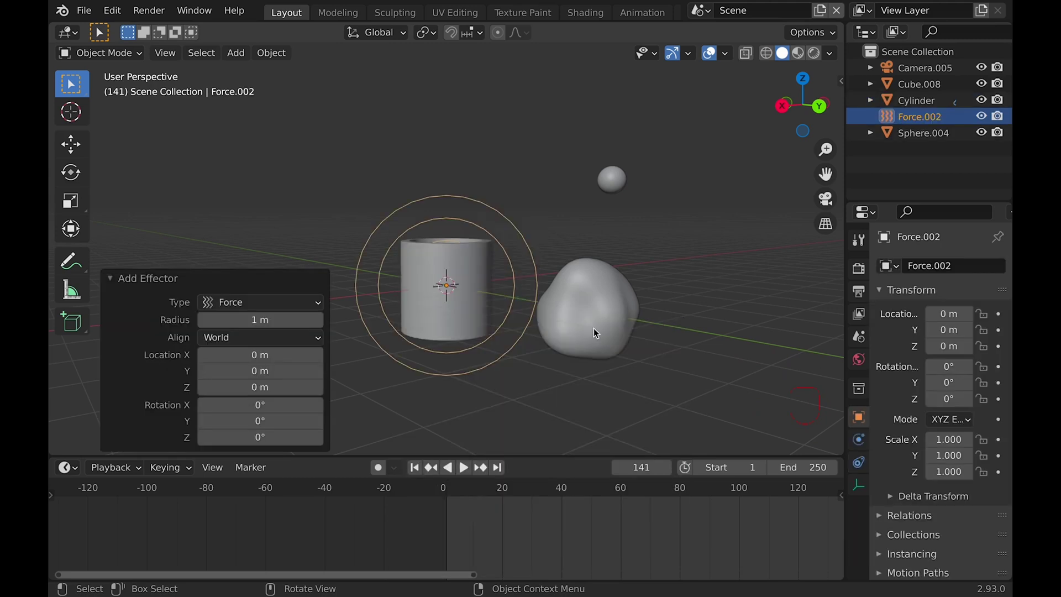
key(g)
key(z)
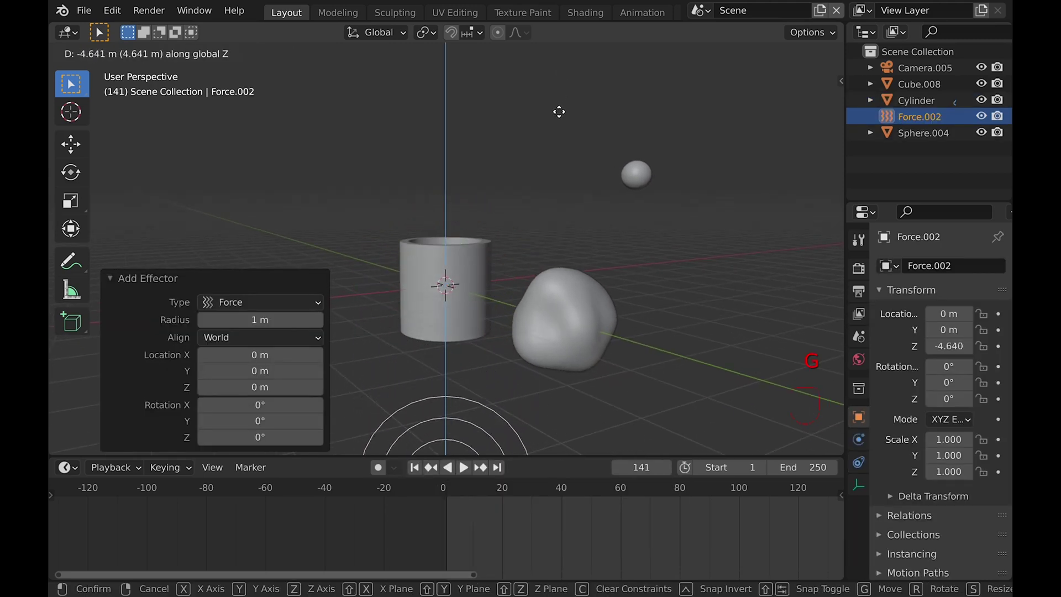
click(549, 86)
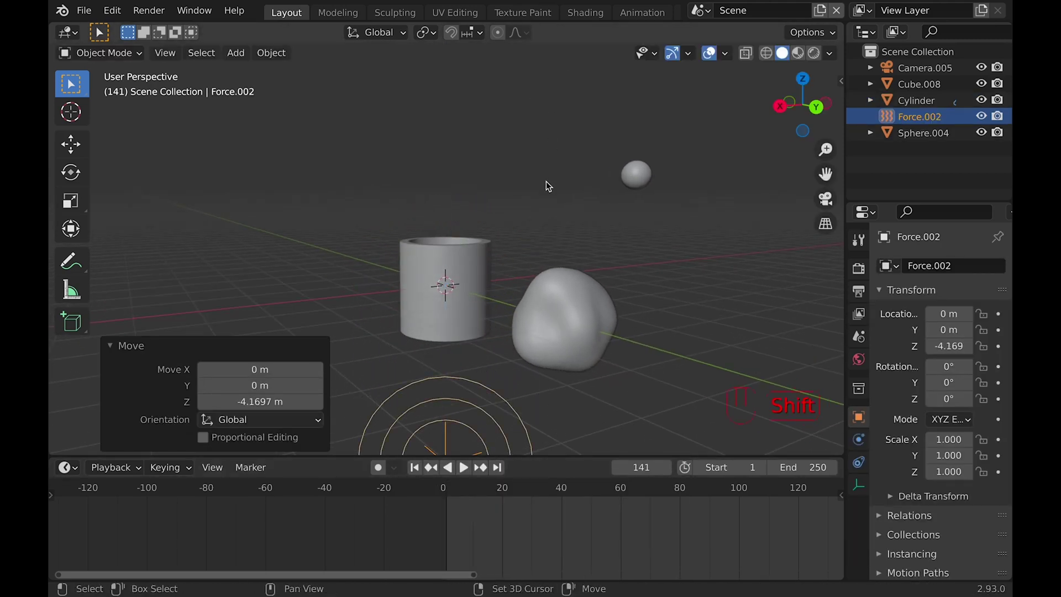
middle_drag(546, 181, 546, 193)
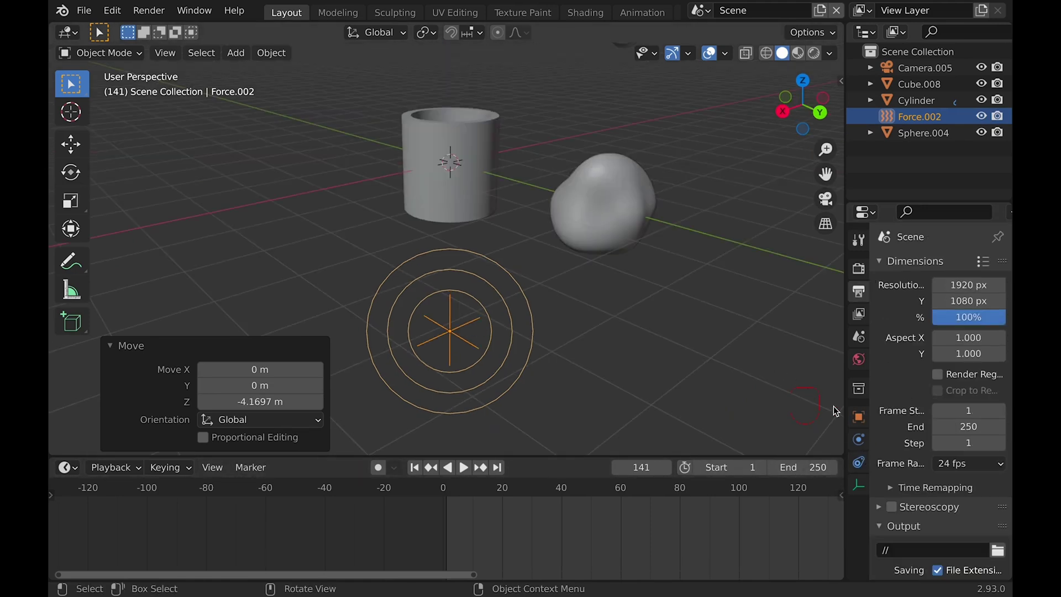
- Open the force field's physics settings and replay the animation from frame 0 to examine its effect on the particles
click(858, 440)
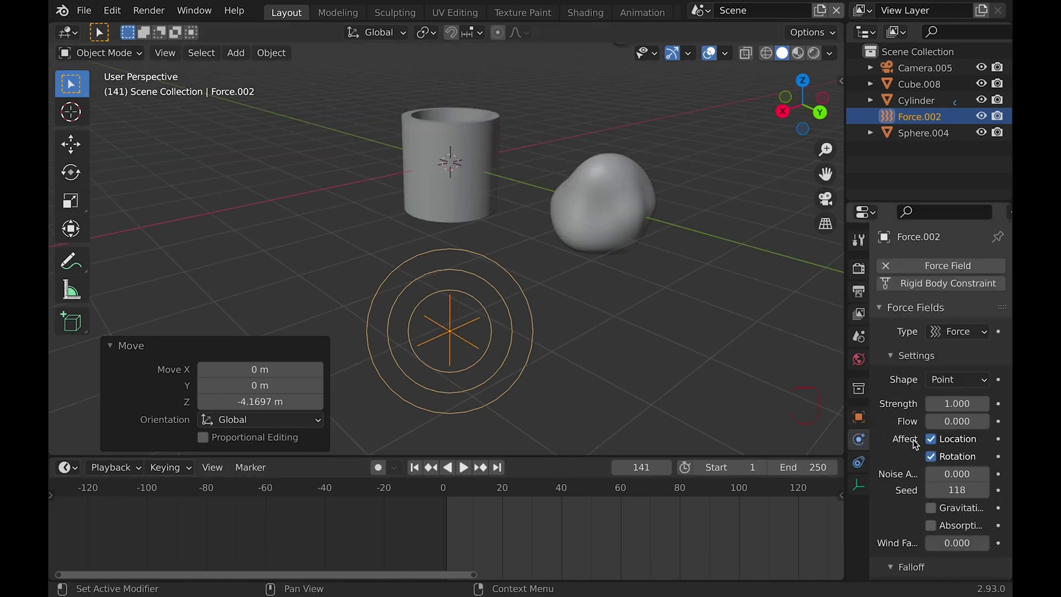
scroll(942, 364, down, 2)
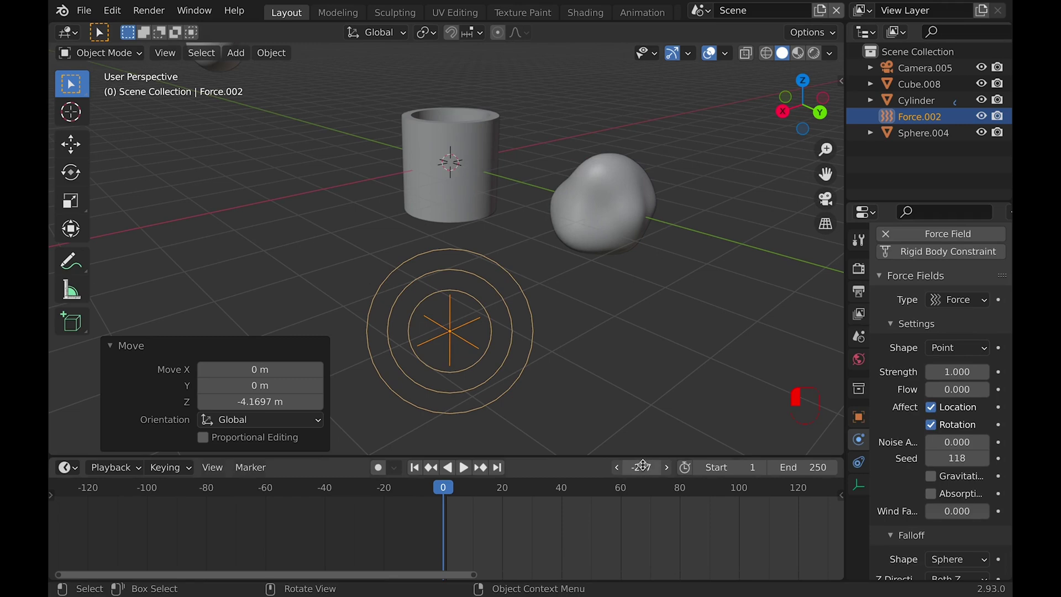
key(space)
shift+scroll(524, 407, up, 5)
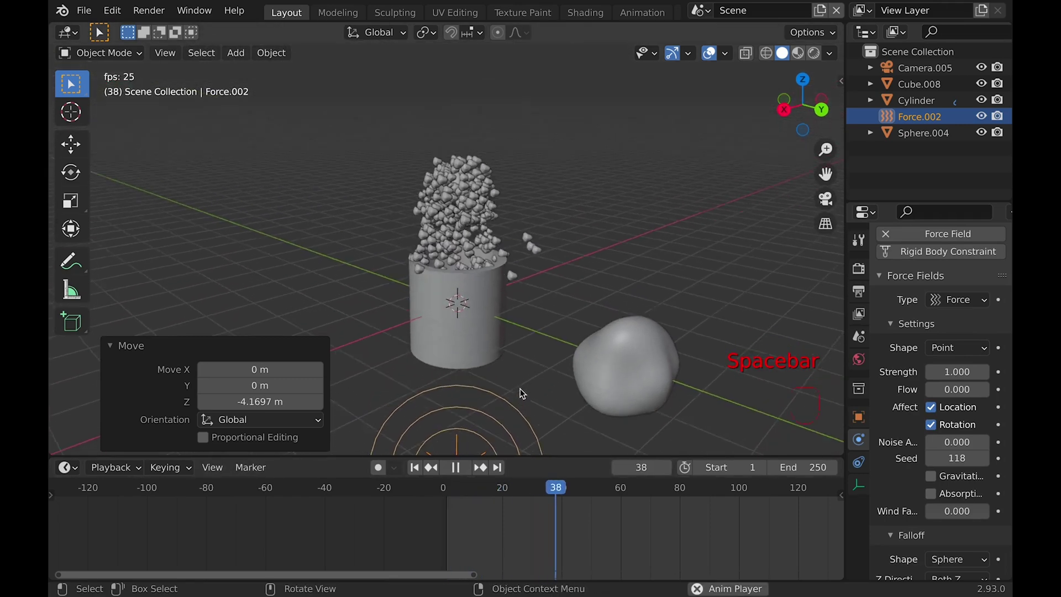
shift+scroll(519, 389, down, 5)
key(space)
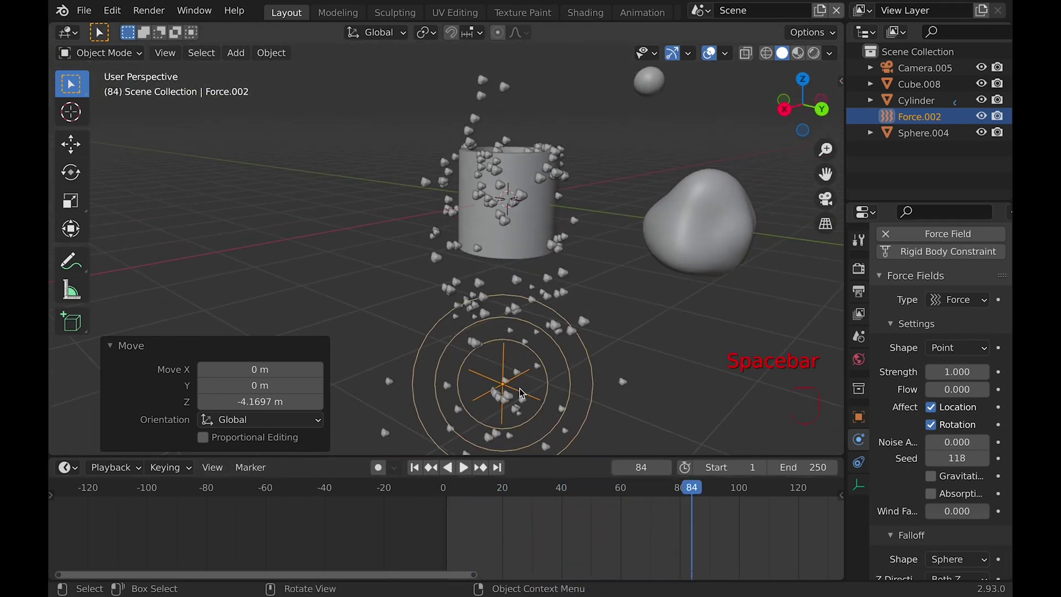
- Keyframe the force field's strength at 10 on frame 100 and at 0 on the frame before
scroll(519, 393, up, 5)
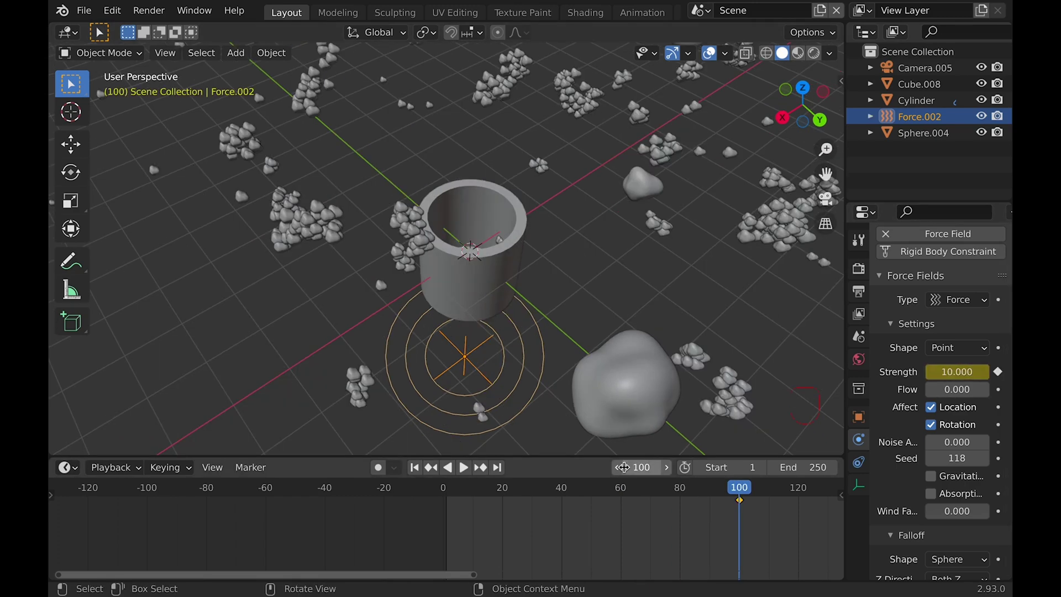
key(Left)
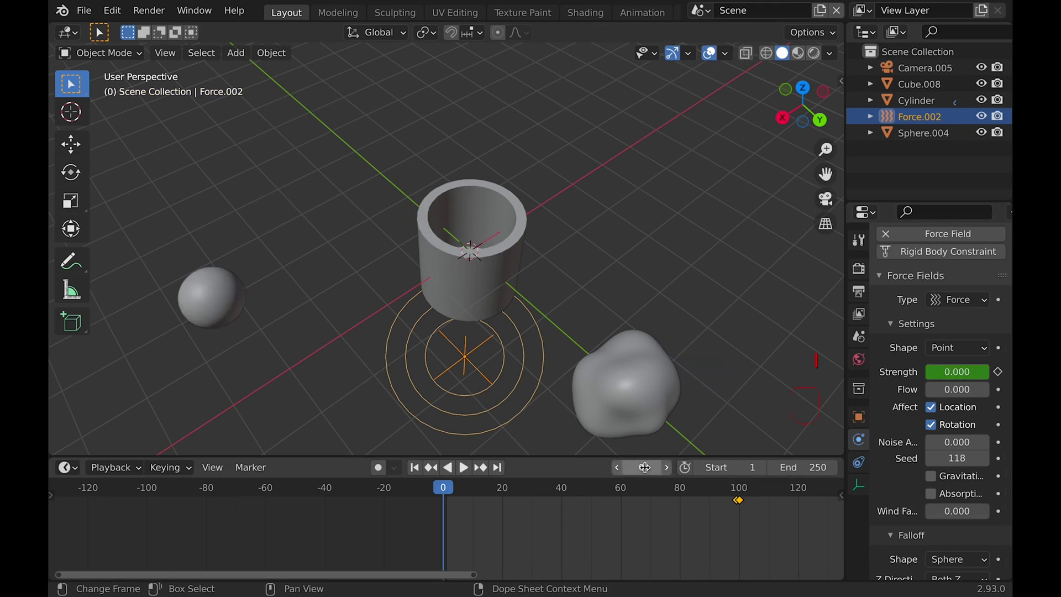
- Play the animation and move the two force strength keyframes to frames 121 and 122
key(space)
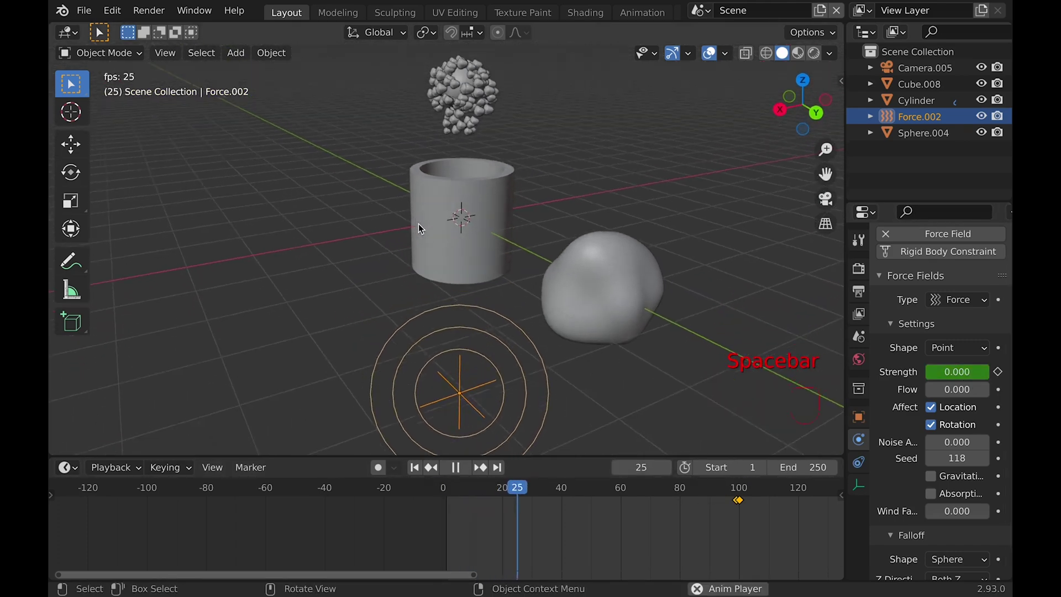
scroll(419, 224, up, 5)
scroll(419, 224, up, 5)
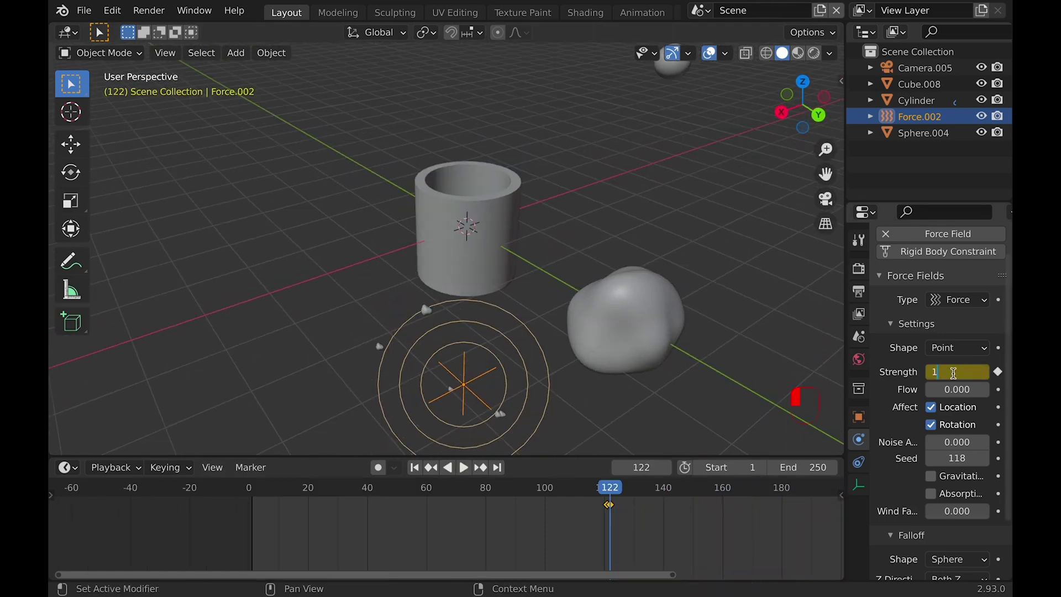
- Set the force strength keyframe at frame 122 to 15 and replay the animation from the start
drag(620, 498, 227, 516)
key(space)
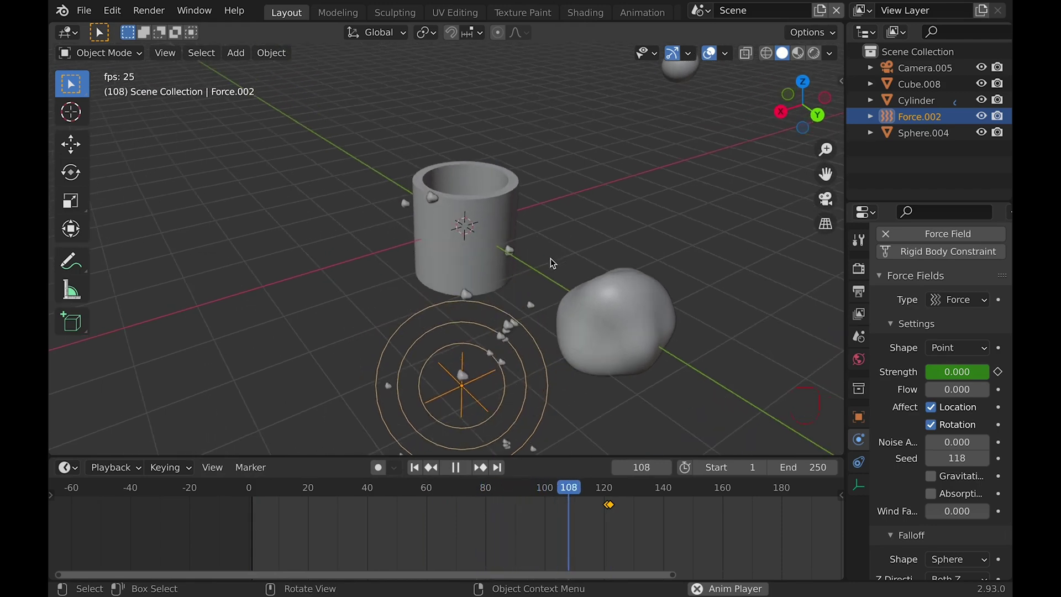
scroll(550, 258, down, 5)
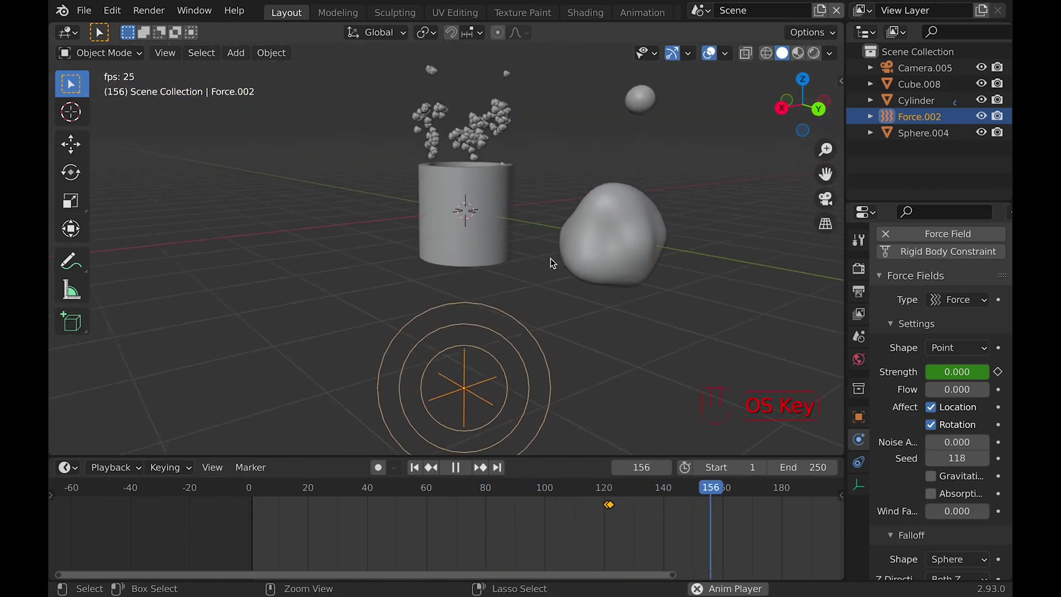
key(space)
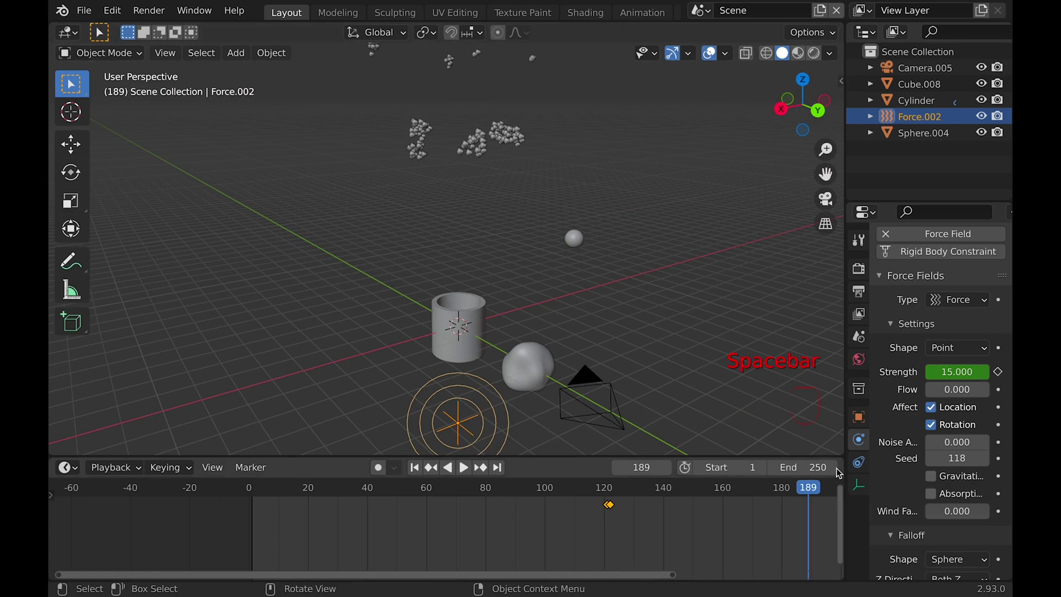
- Keyframe the force field's strength at 15 on frame 165 and at 0 on frame 166
drag(809, 489, 741, 492)
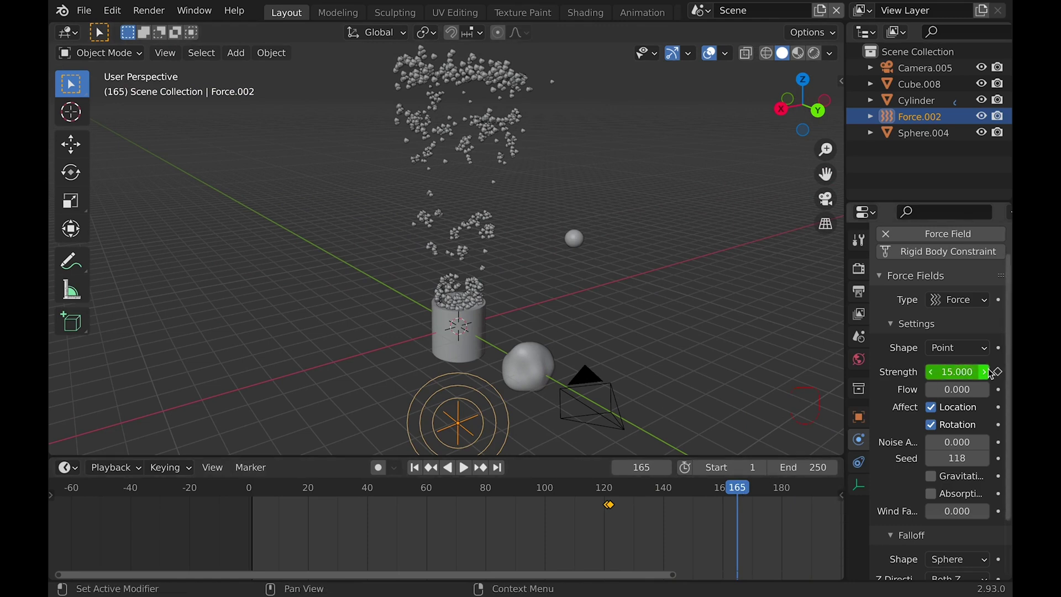
click(668, 468)
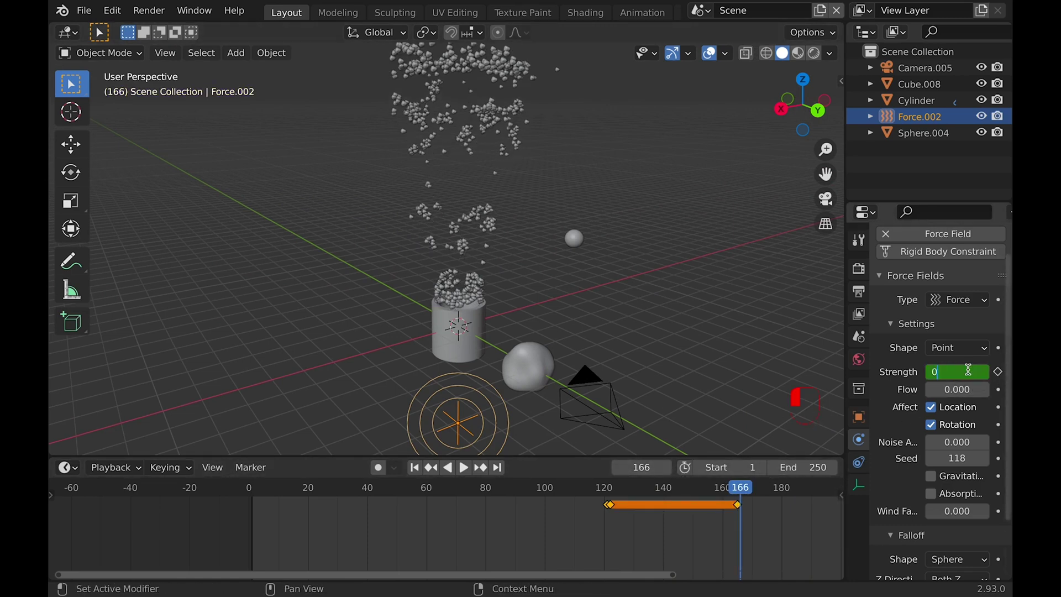
key(i)
- Replay the animation through the camera view and hide the displaced cube
drag(732, 488, 249, 487)
key(KP_0)
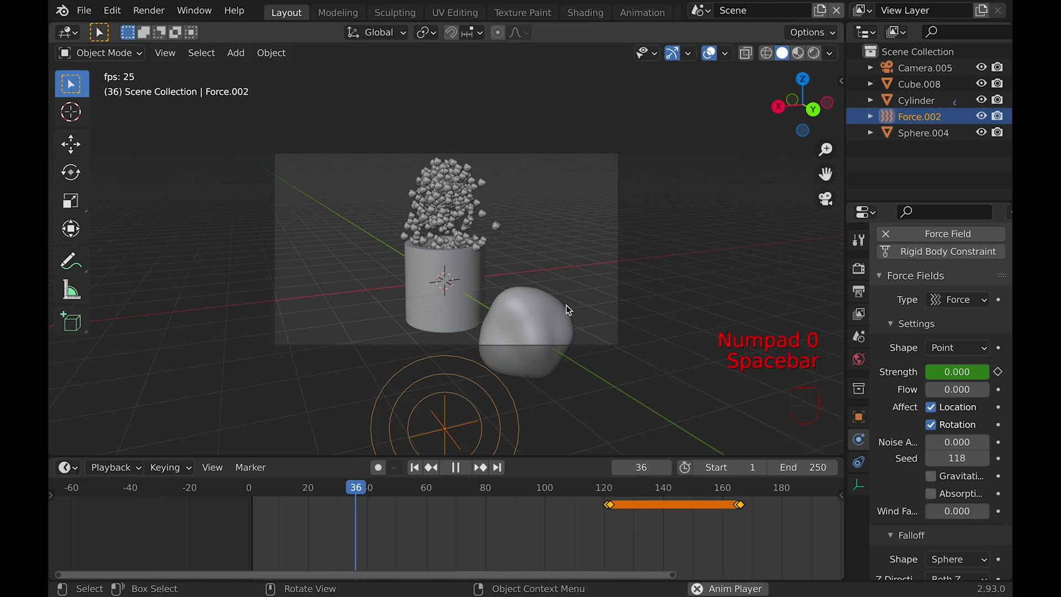
click(511, 333)
key(h)
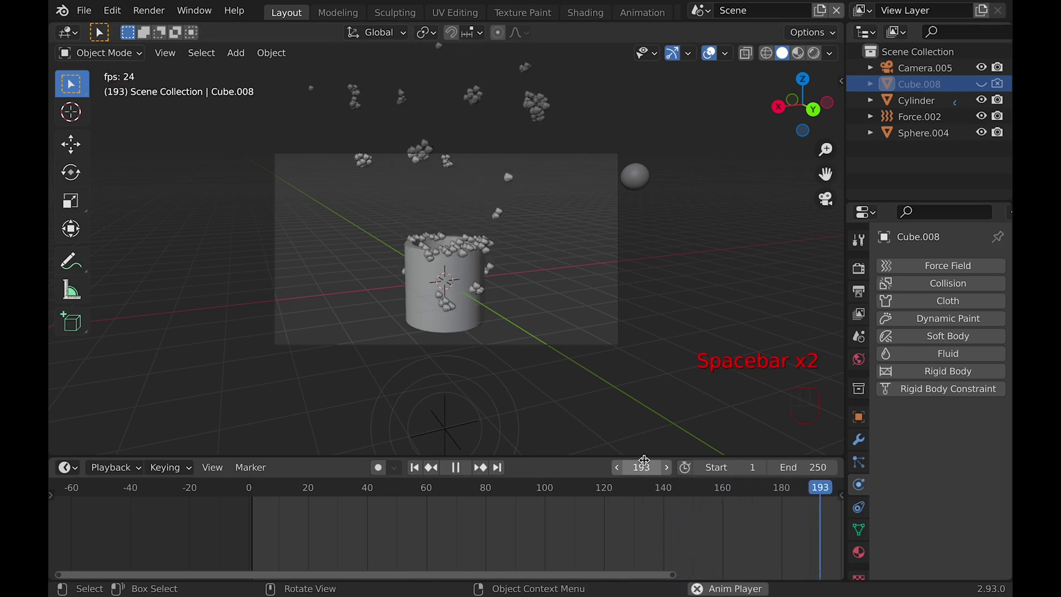
key(space)
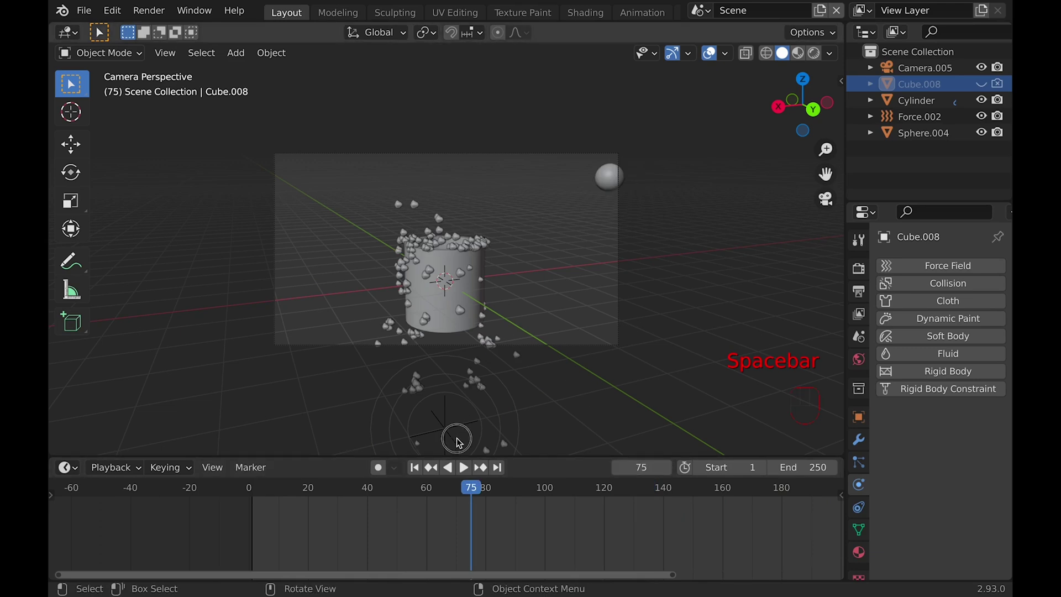
- Select the force field and re-key its strength at frame 122, keeping 0 keyed at frame 121
click(487, 430)
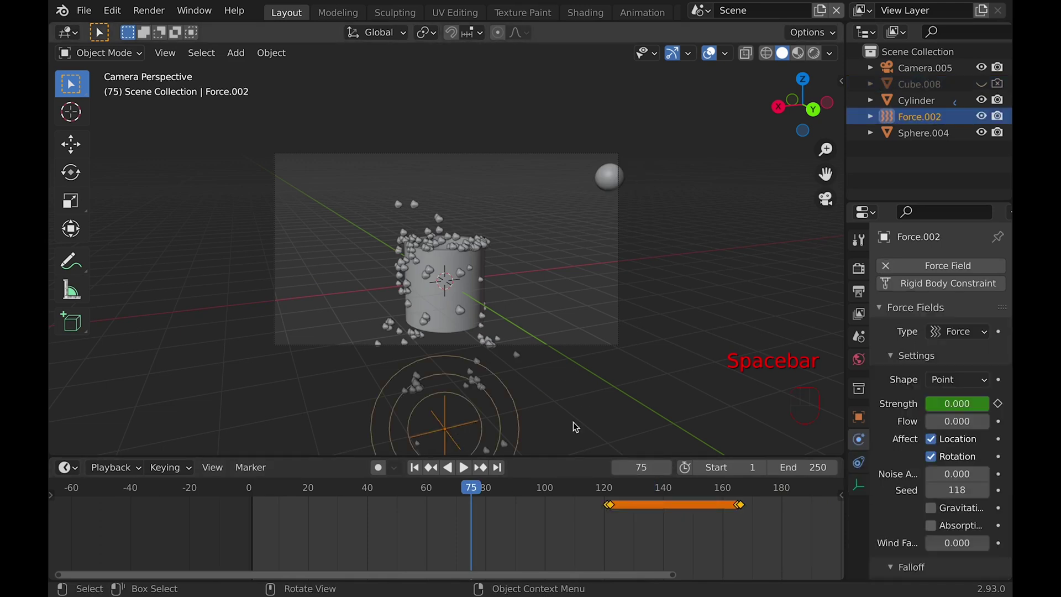
drag(467, 488, 576, 489)
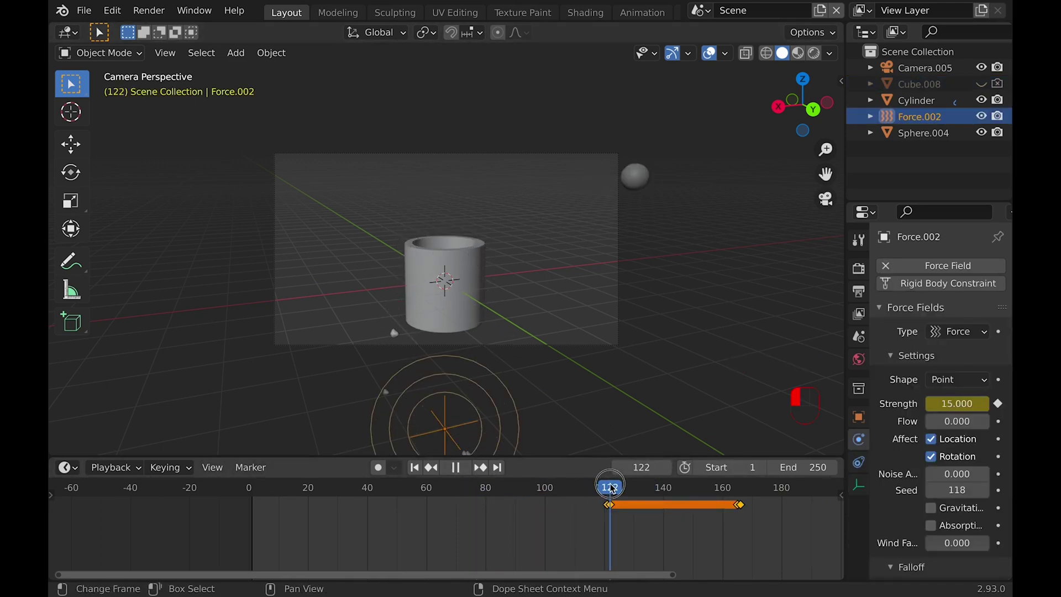
key(space)
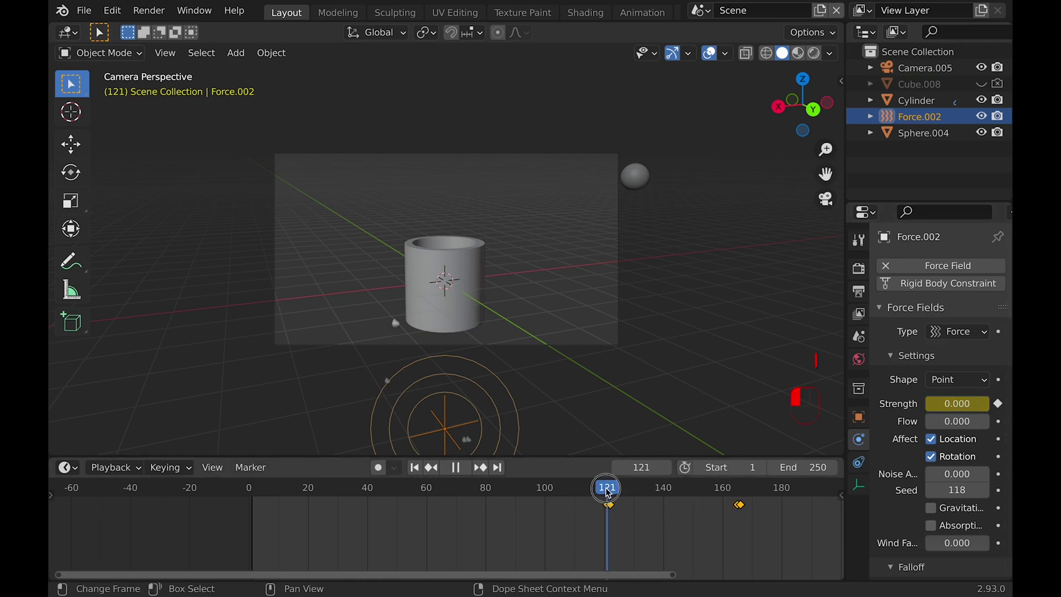
- Replay the animation from the start to check the particle burst, then scrub to frame 161
drag(541, 493, 249, 488)
key(space)
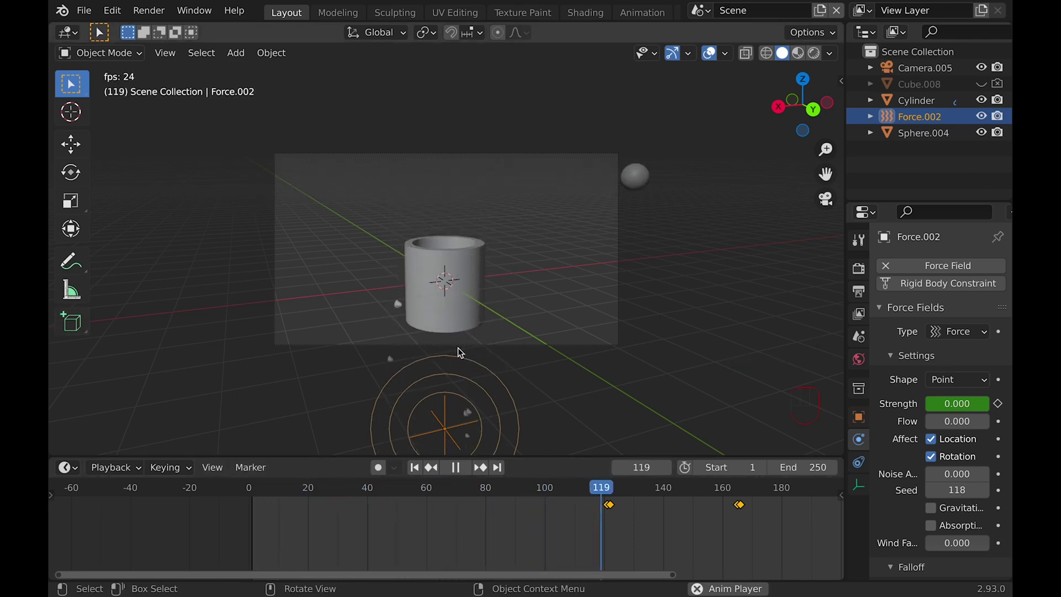
key(space)
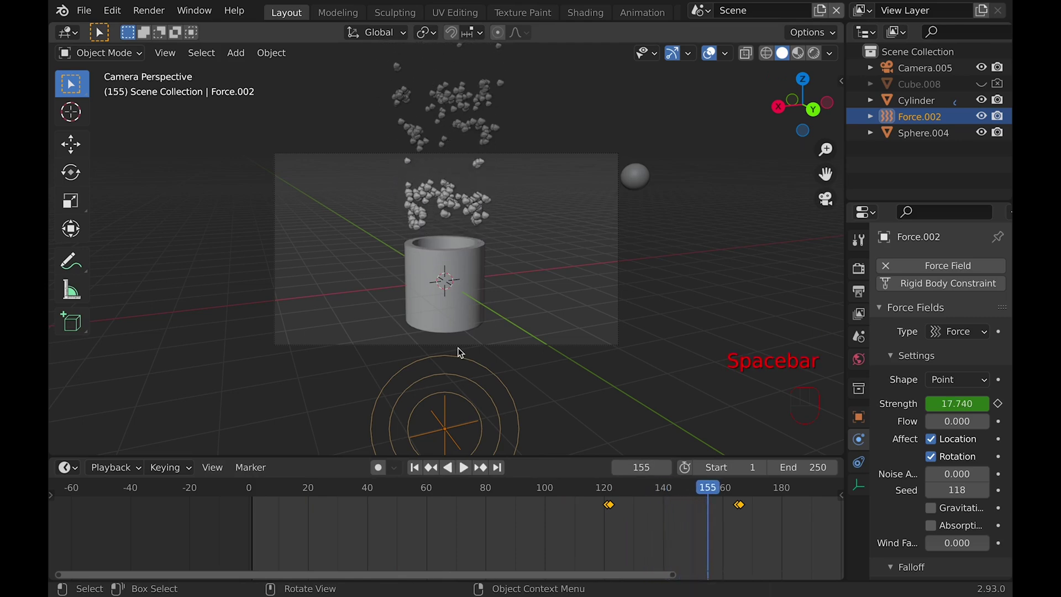
click(728, 499)
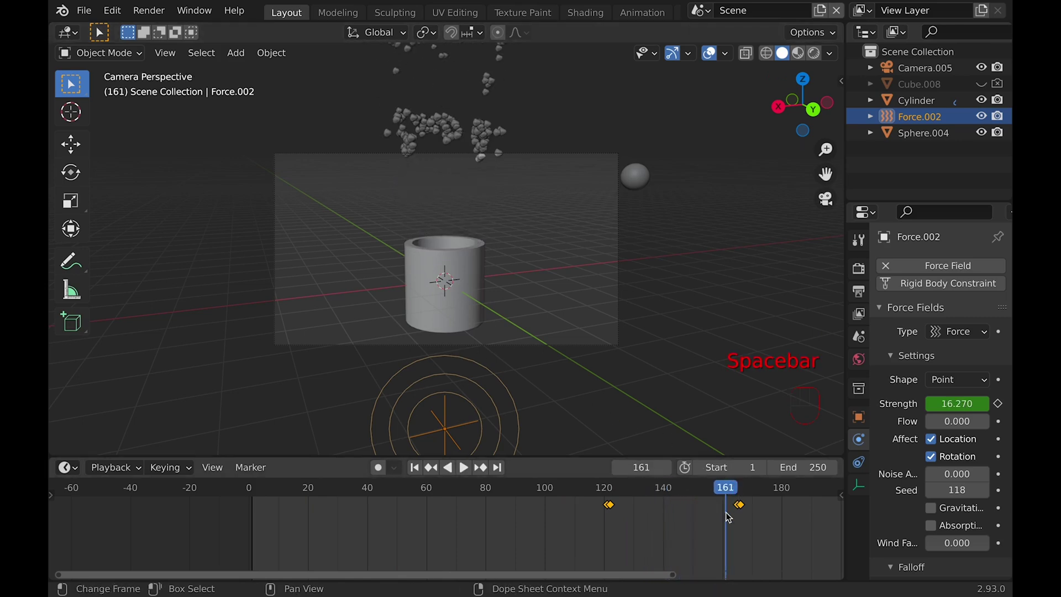